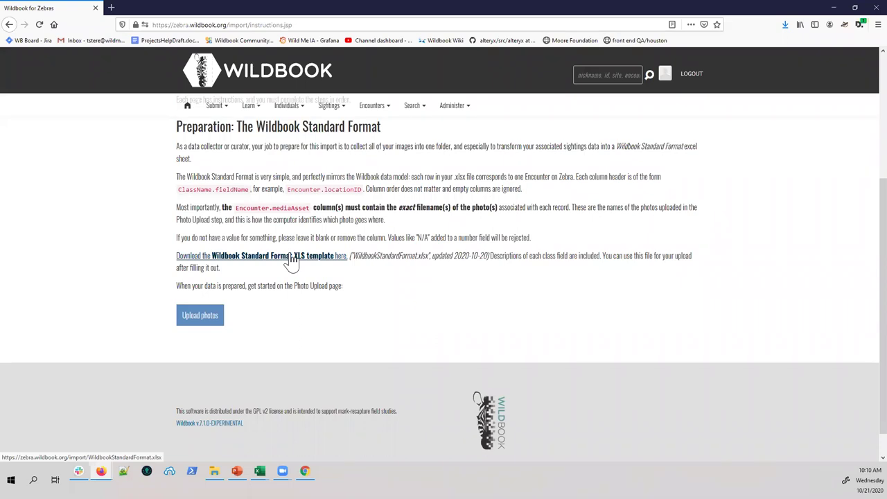
- Go to the photo upload page and choose the "07102020 training set" folder inside "all the zebra things" on the Desktop
scroll(224, 342, "up", 1)
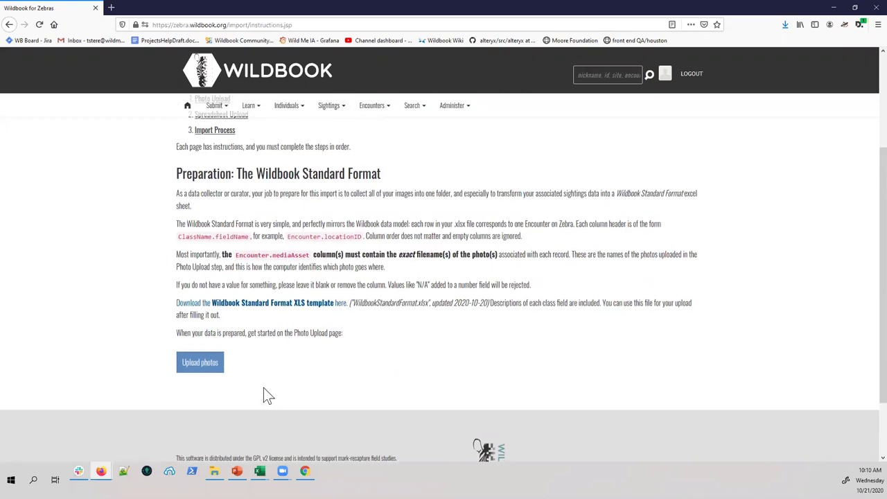
left_click(212, 367)
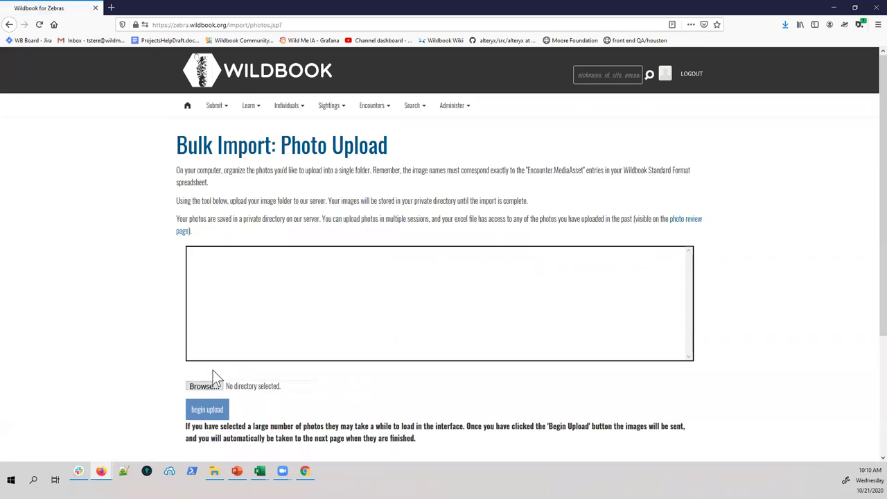
left_click(216, 385)
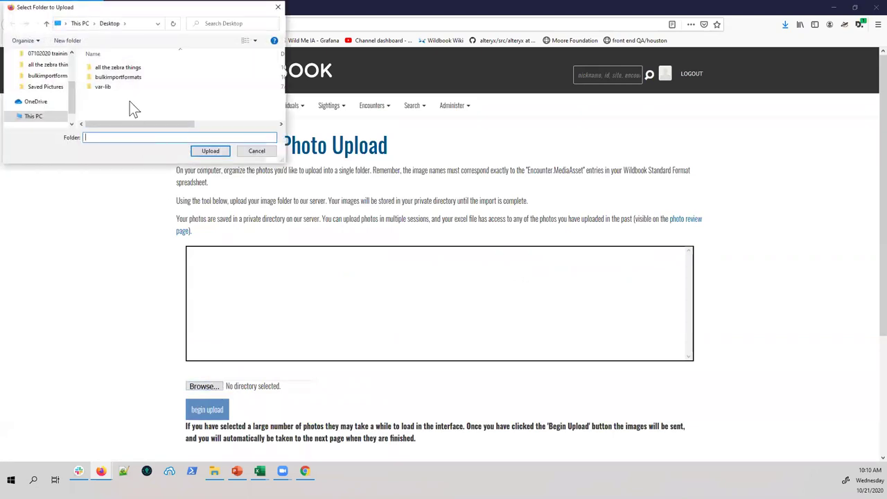
double_click(110, 69)
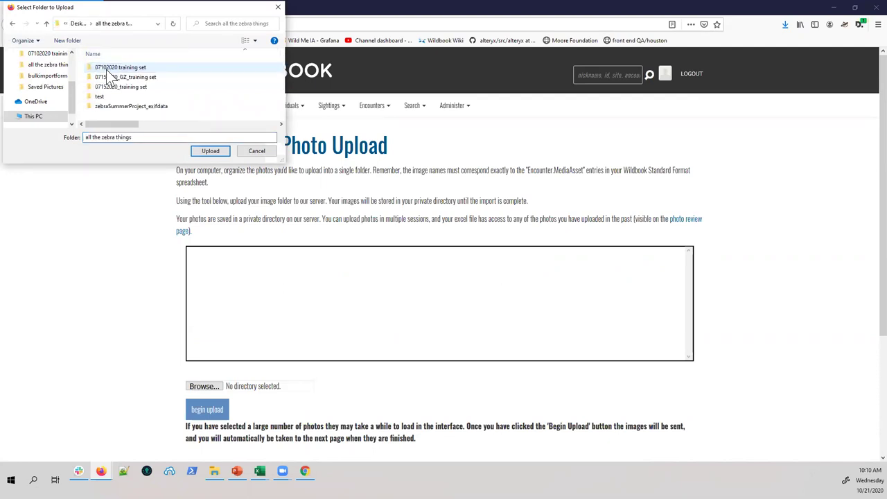
left_click(108, 69)
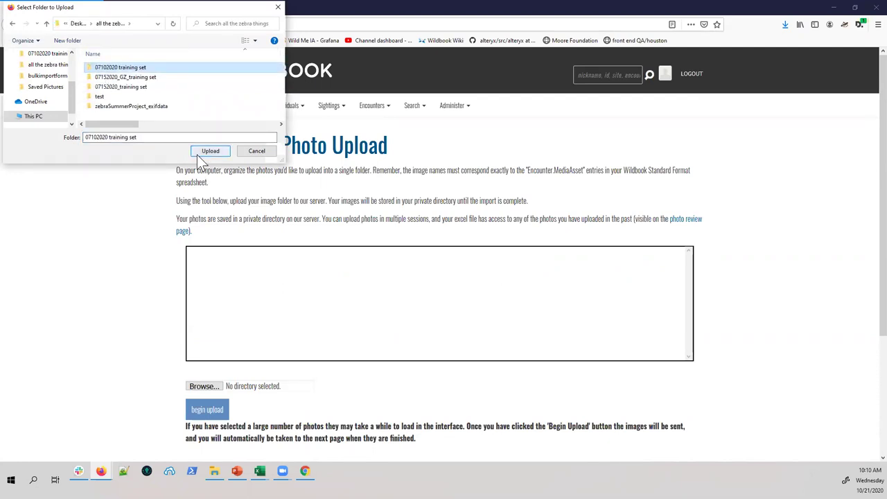
left_click(197, 155)
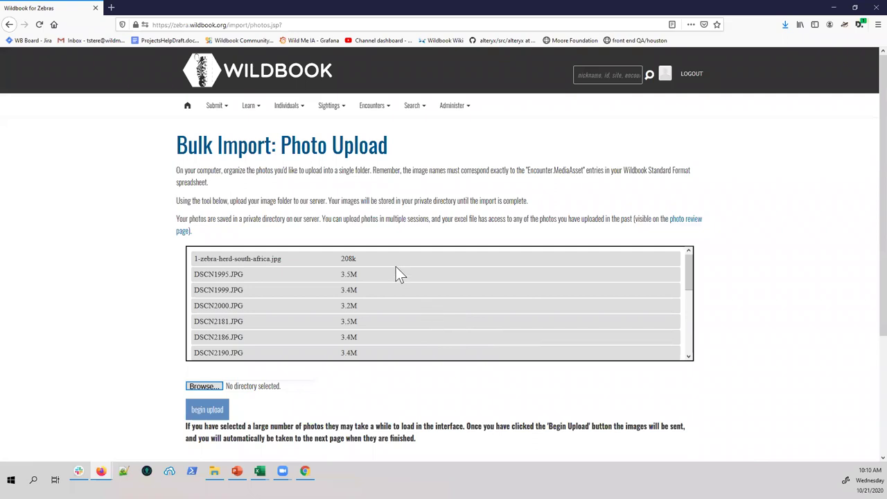
- Check the list of selected photos, start the upload, and look through each file's upload status
scroll(395, 280, "down", 1)
left_click_drag(686, 228, 692, 291)
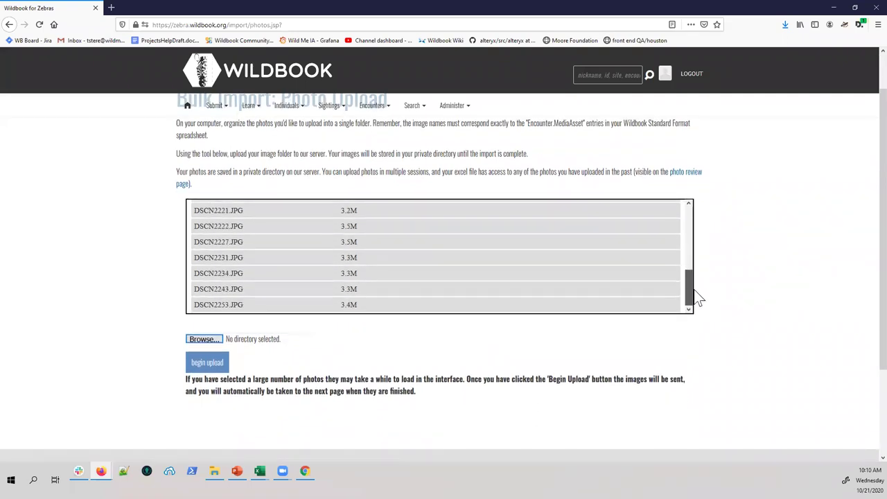
left_click(217, 367)
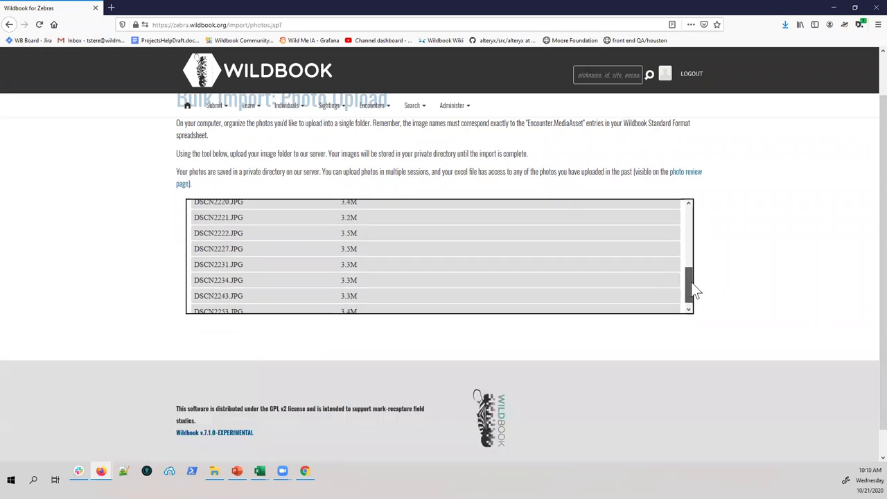
left_click_drag(692, 291, 692, 234)
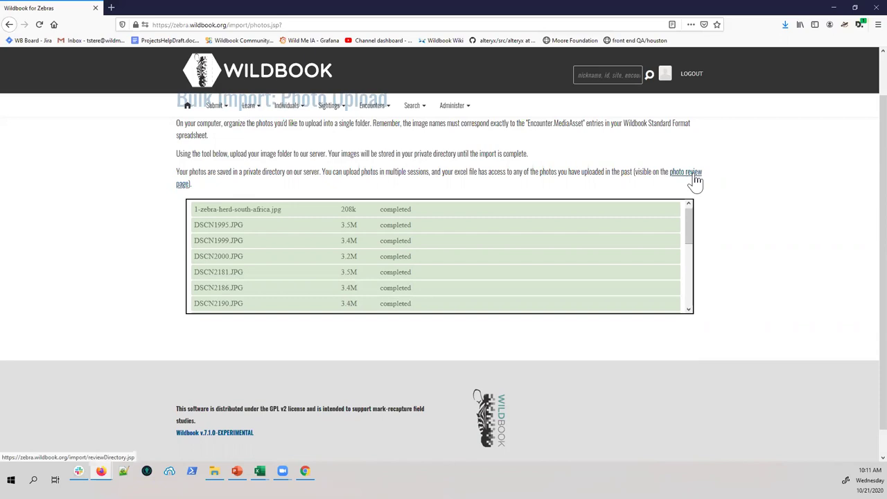
left_click_drag(686, 215, 699, 296)
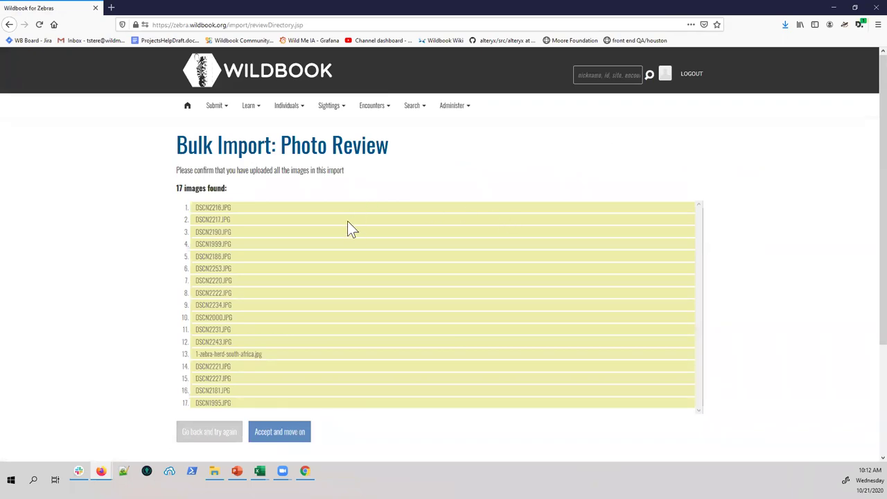
- Review the list of uploaded images and accept it to continue to the spreadsheet upload page
scroll(347, 227, "down", 2)
scroll(324, 221, "up", 2)
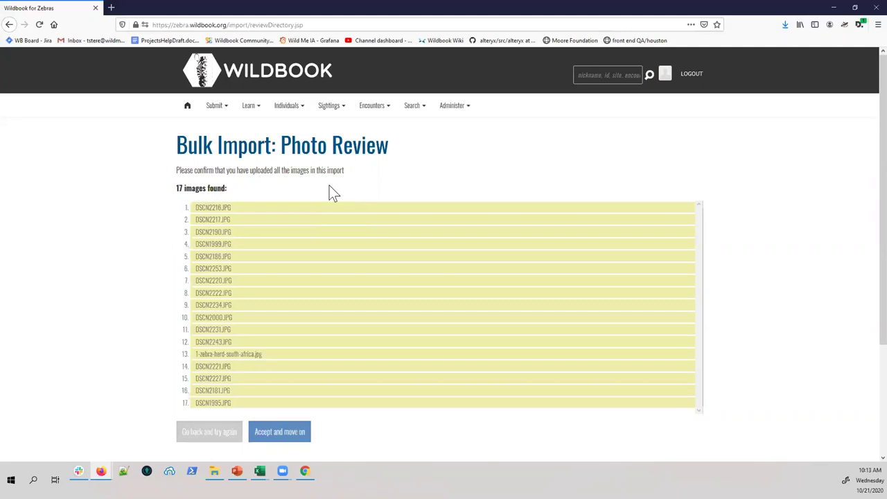
left_click(301, 438)
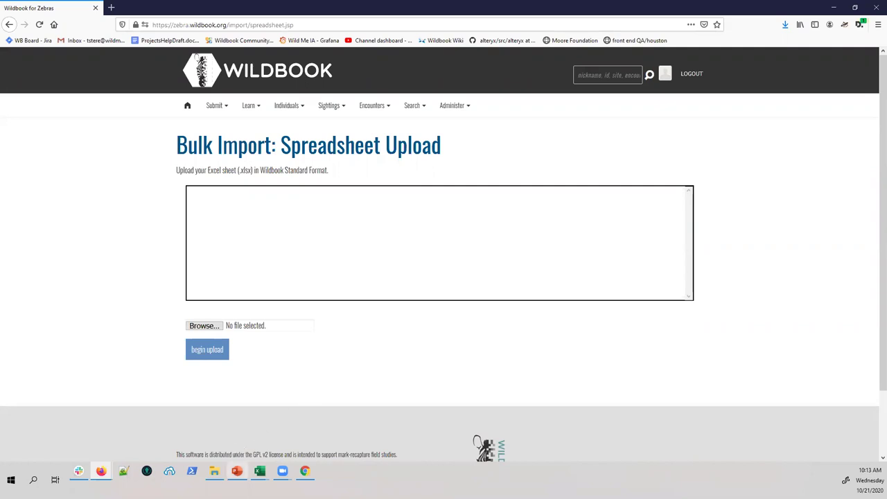
- Switch to the PowerPoint presentation and display the "Spreadsheet use cases" slide
mouse_move(237, 471)
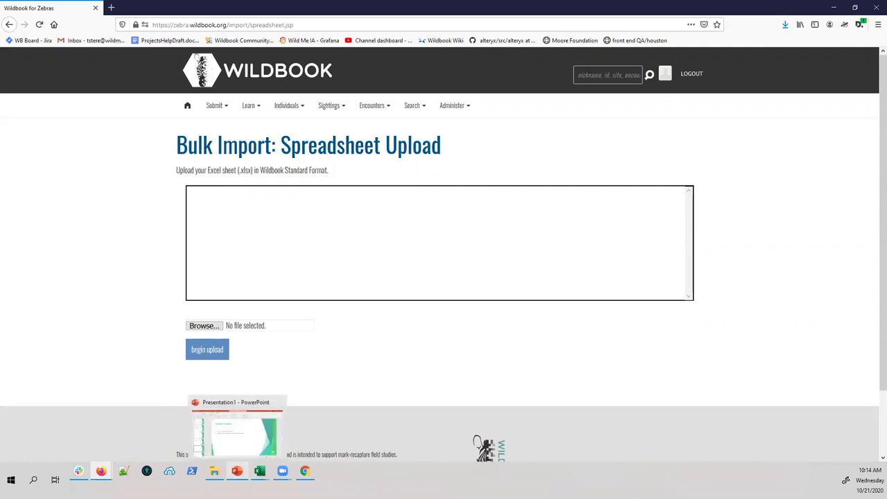
left_click(237, 433)
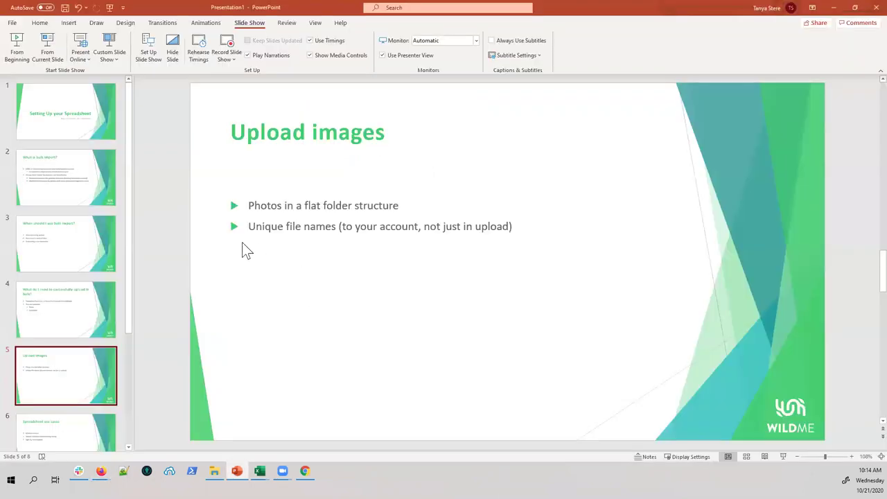
scroll(83, 350, "down", 3)
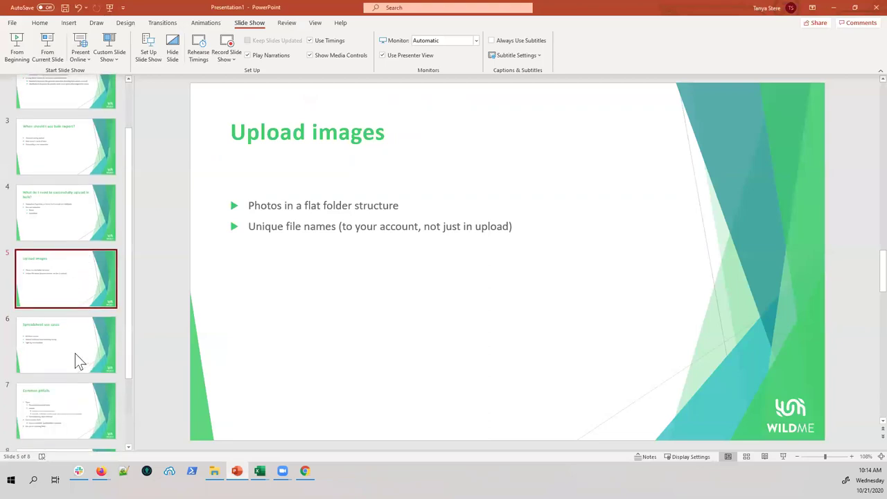
left_click(69, 346)
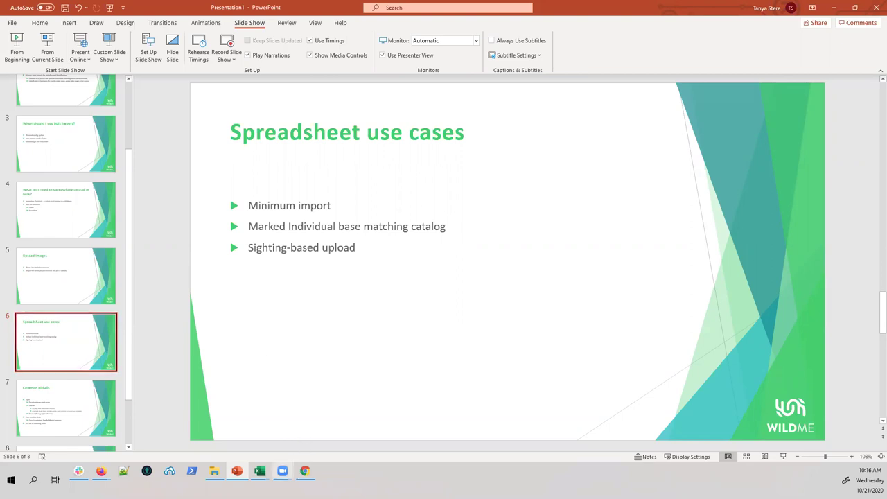
- Switch to minimum_import_with_data.xlsx in Excel, read the Explanations sheet, and return to the Minimum sheet
mouse_move(259, 471)
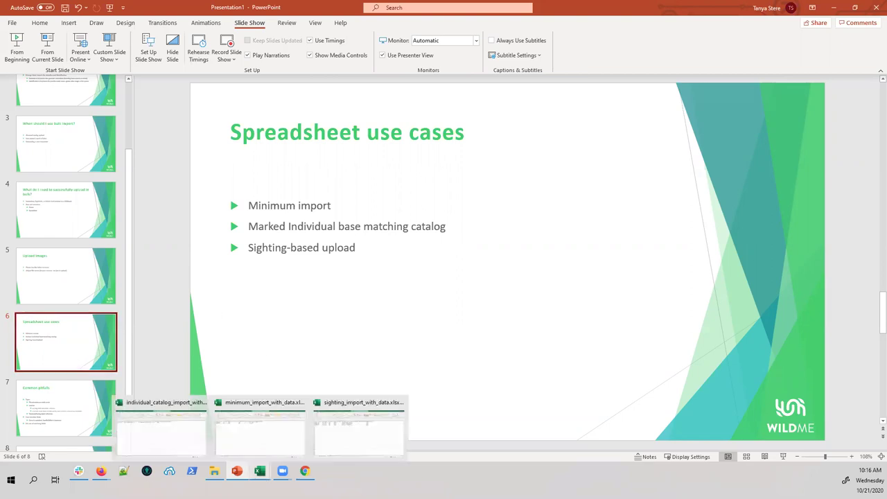
left_click(263, 439)
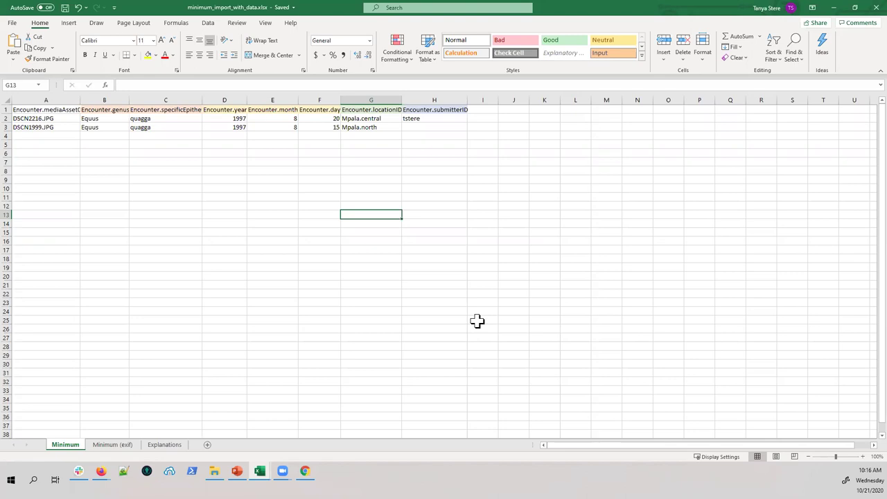
left_click(167, 447)
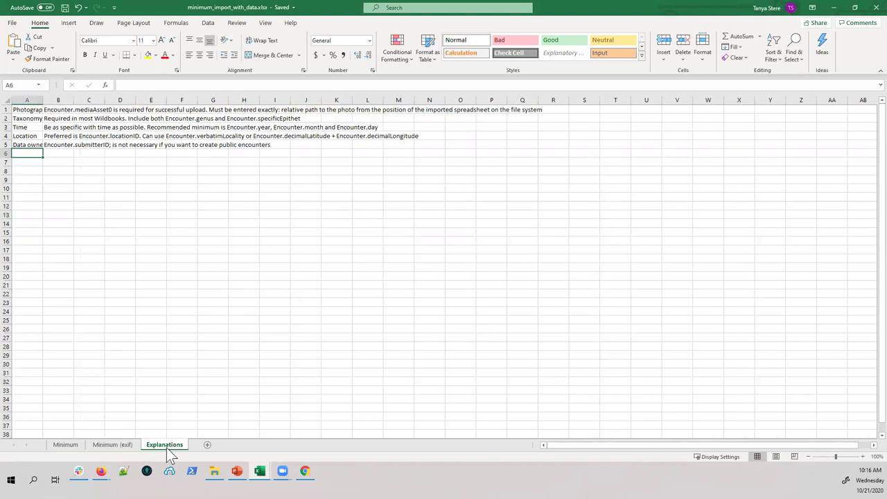
left_click(65, 444)
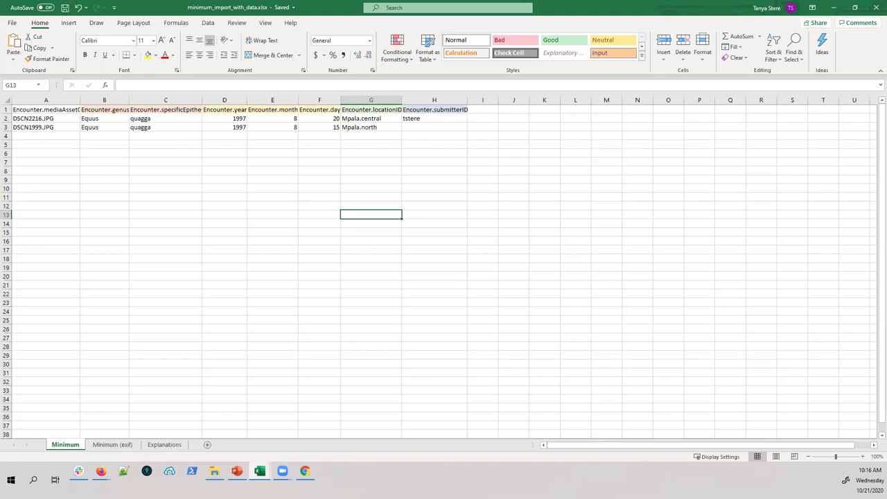
- In File Explorer's training set folder, locate DSCN2216.JPG and DSCN1999.JPG beside the spreadsheet, and view DSCN2216.JPG full size
mouse_move(212, 472)
left_click(215, 444)
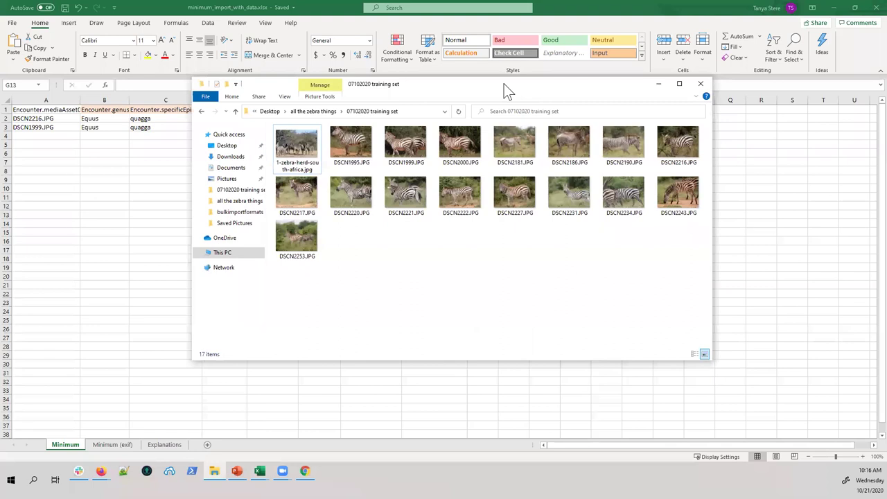
left_click_drag(504, 90, 651, 165)
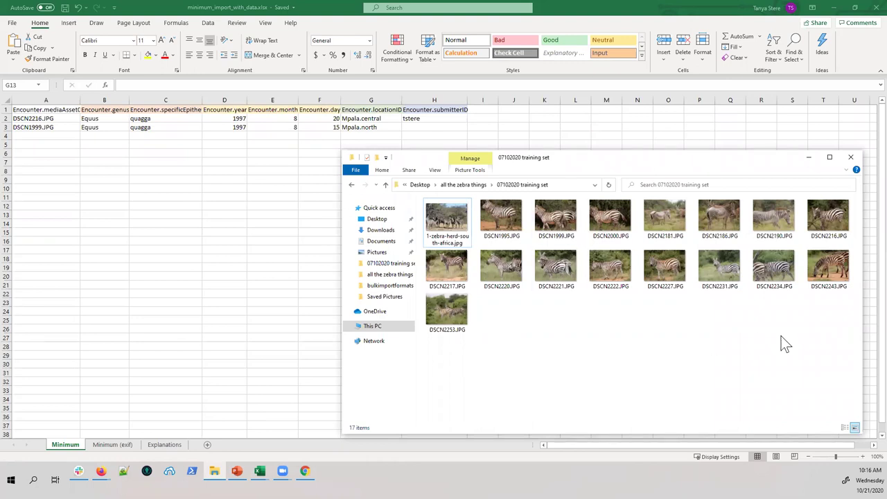
left_click(825, 222)
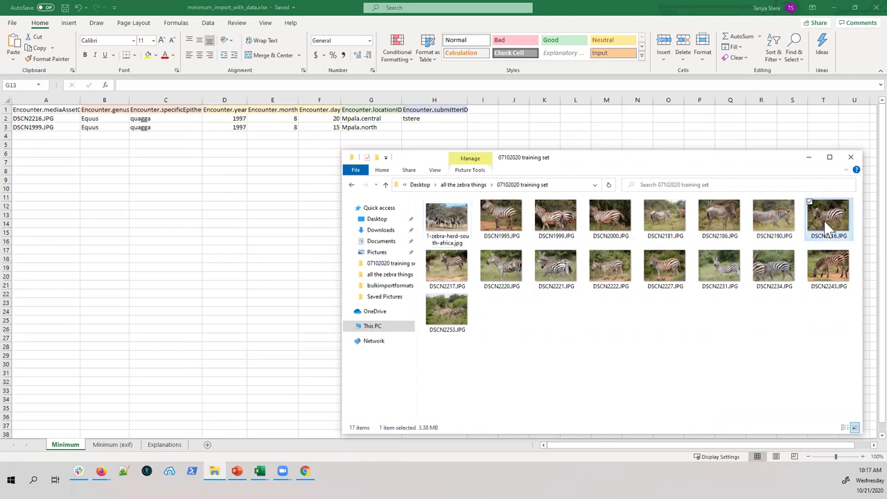
left_click(554, 228)
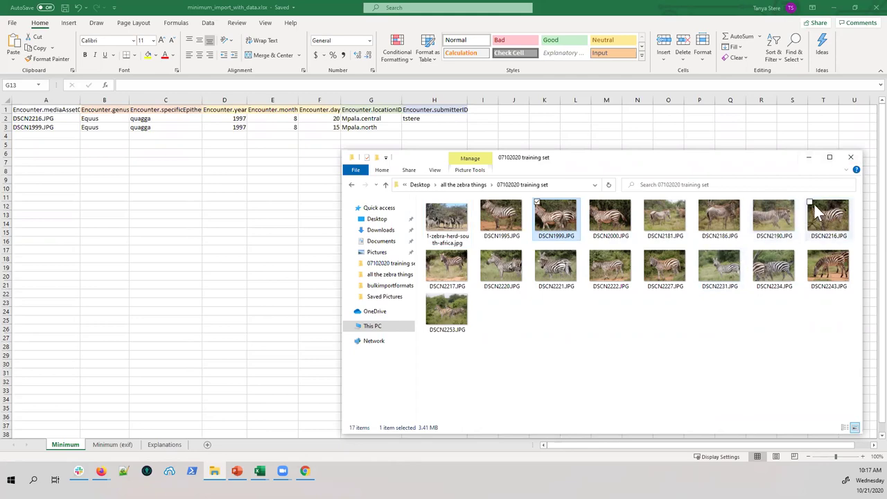
double_click(814, 232)
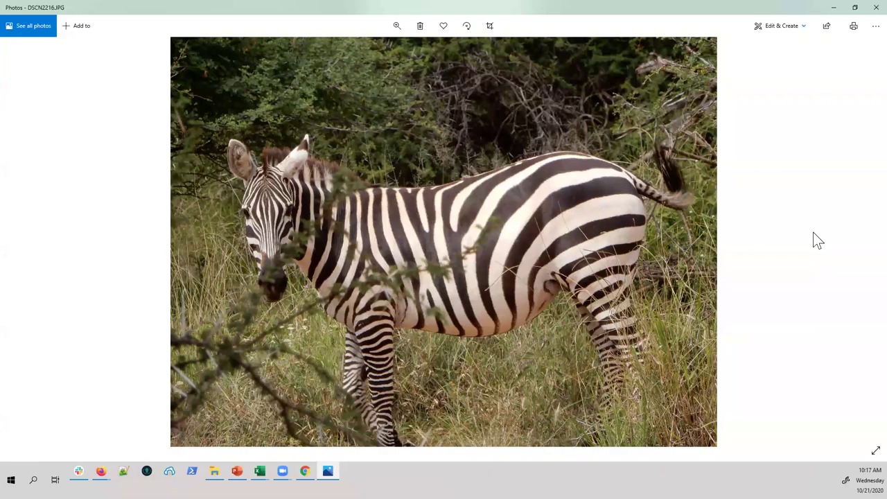
left_click(834, 6)
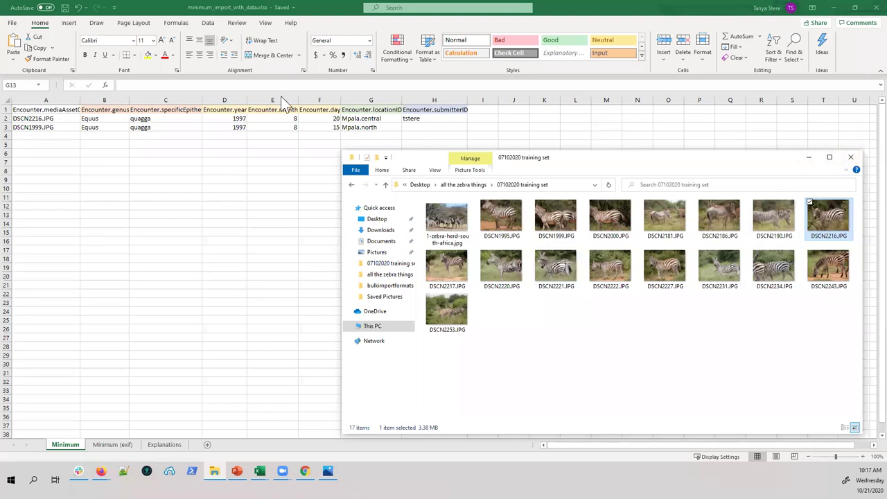
- Return to the Minimum sheet and inspect the Encounter.mediaAsset0 header and the first record's month and location ID
left_click(38, 114)
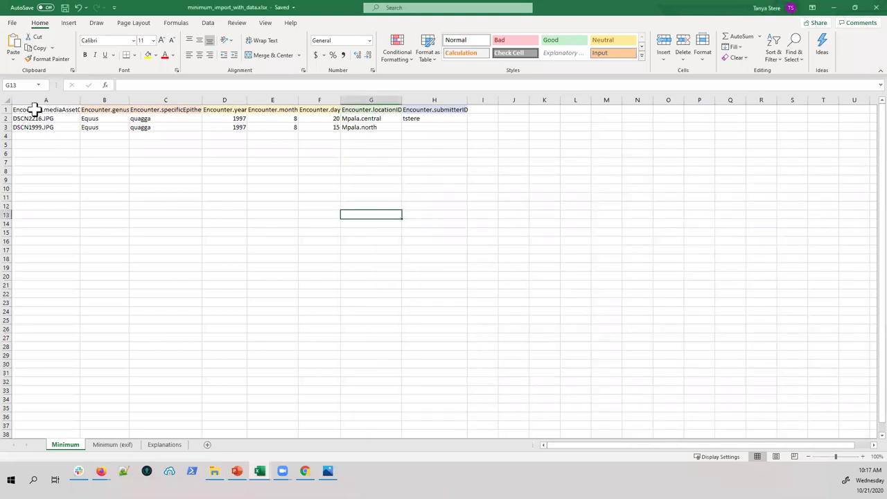
left_click(34, 111)
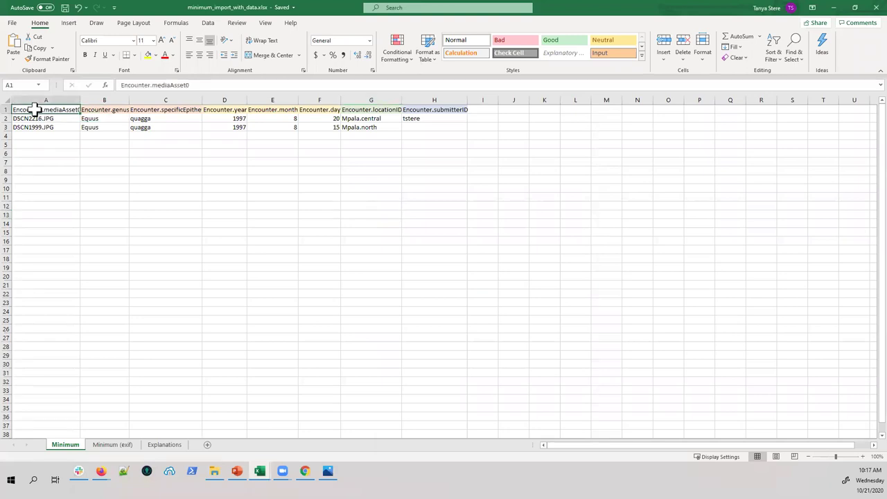
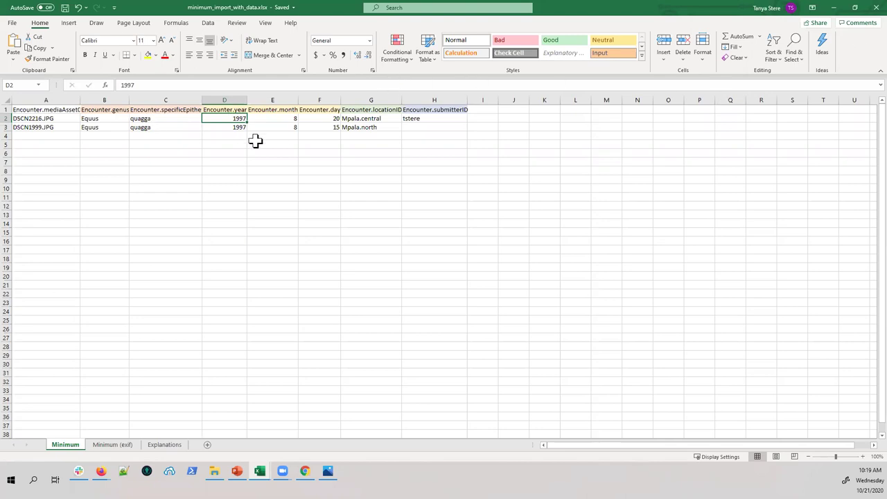
left_click(278, 118)
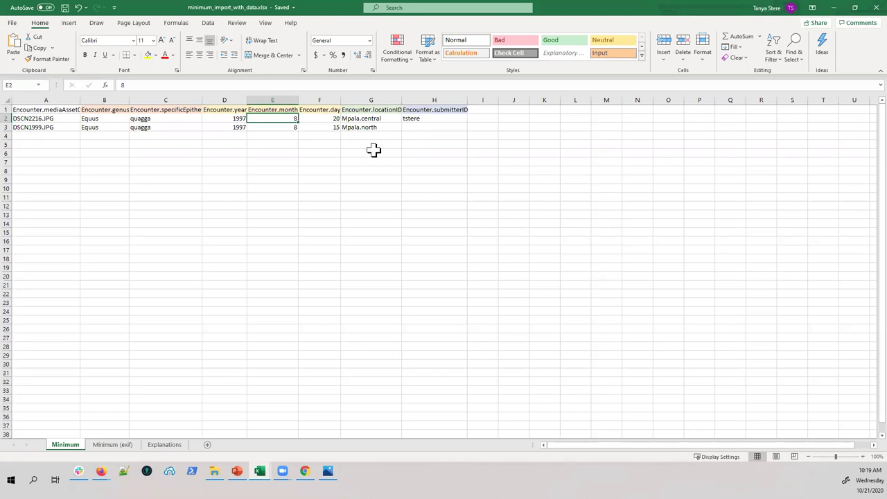
left_click(387, 119)
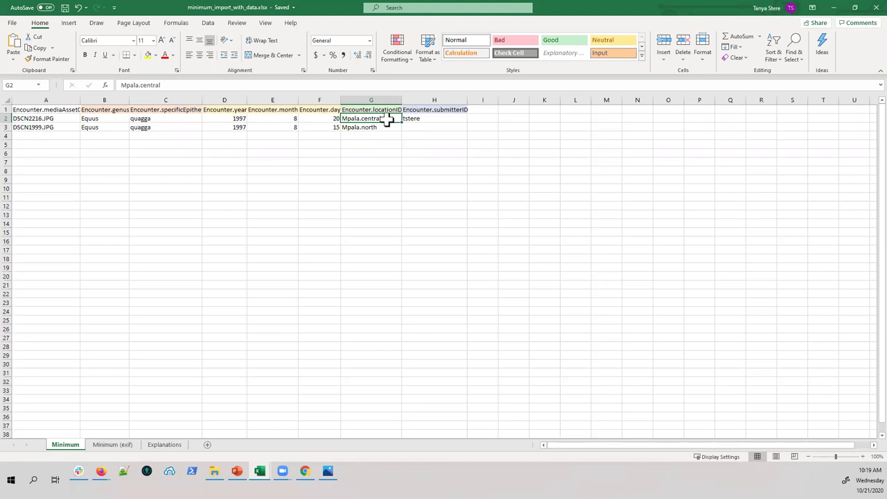
- Switch to the zebra encounter page in Firefox, open its location for editing, and show the available Location ID options
mouse_move(259, 471)
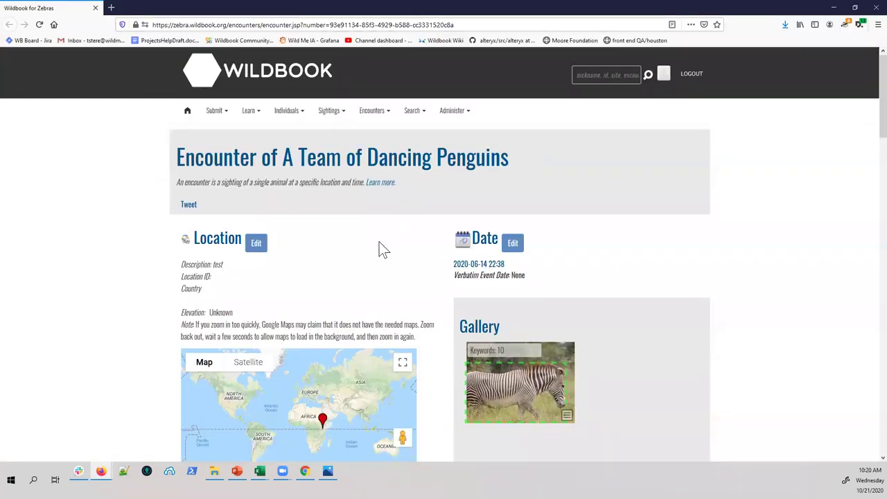
left_click(258, 244)
scroll(384, 261, "down", 2)
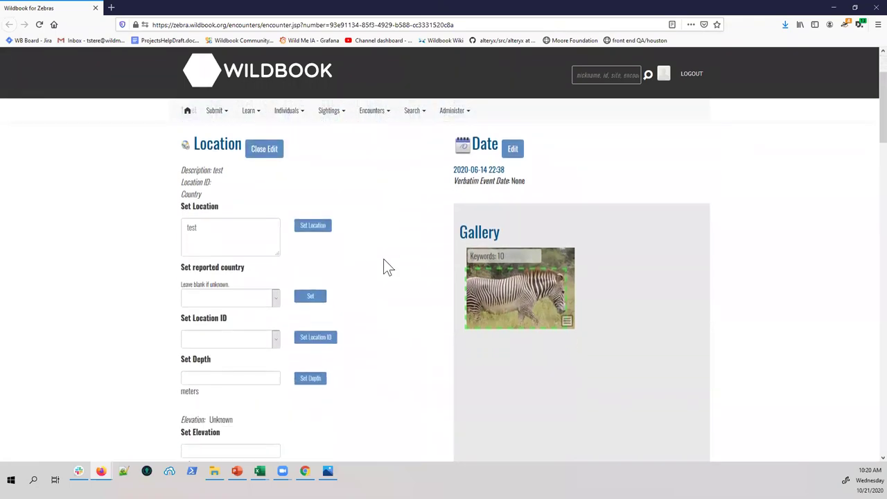
left_click(210, 227)
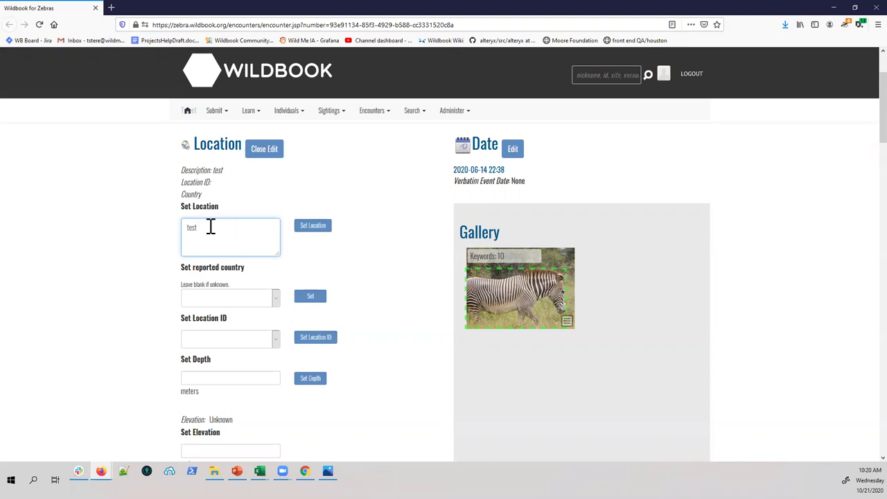
scroll(283, 317, "down", 1)
left_click(250, 297)
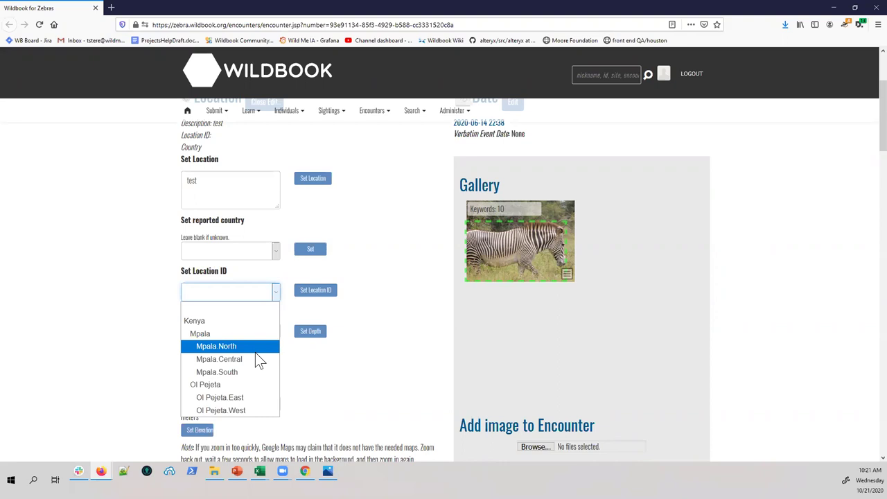
- Compare the Minimum sheet's location IDs with the Location ID options on the Firefox encounter page, and return to the sheet
left_click(836, 12)
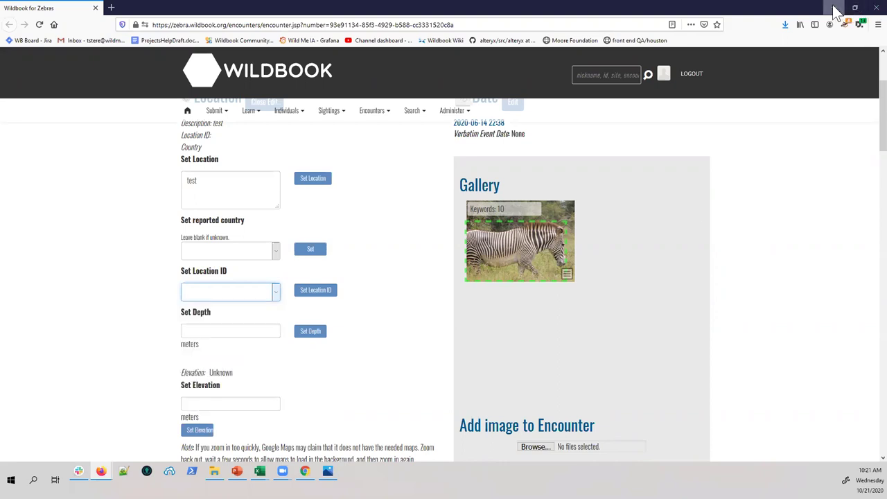
left_click(836, 12)
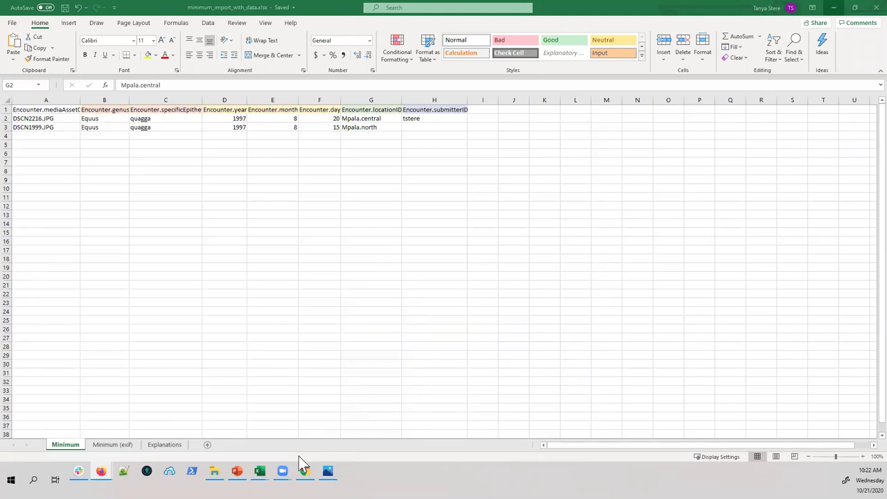
mouse_move(101, 471)
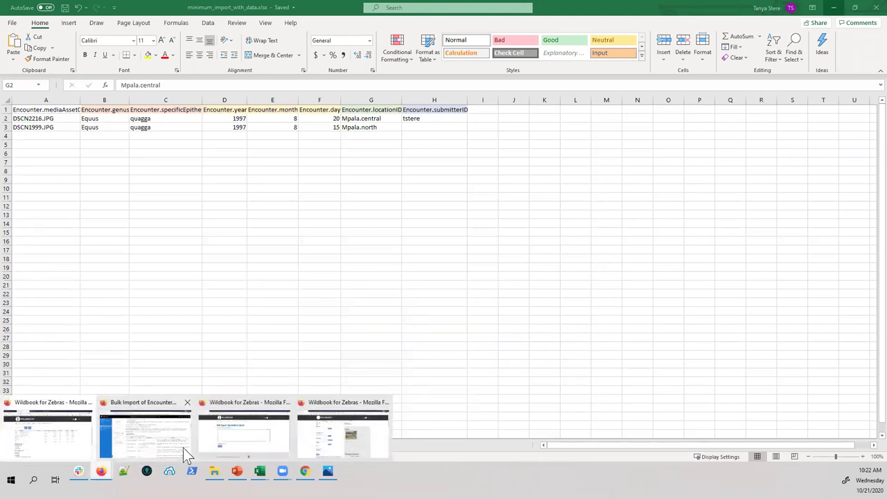
left_click(354, 431)
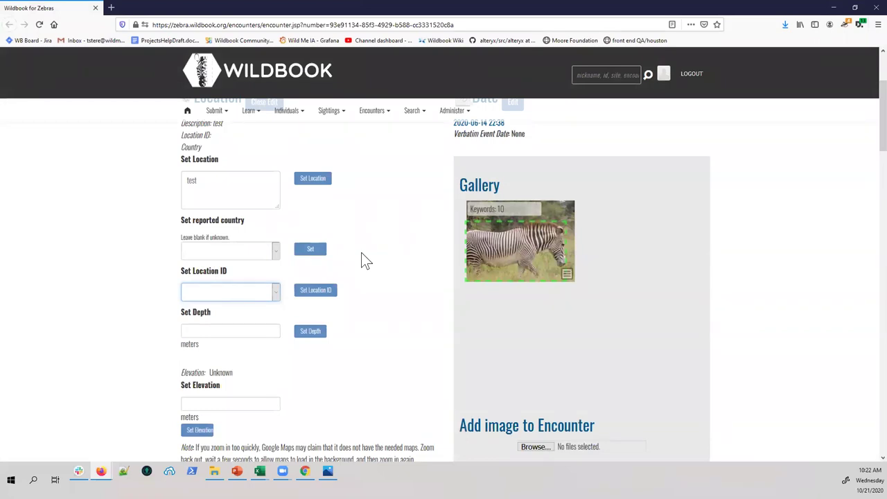
left_click(261, 291)
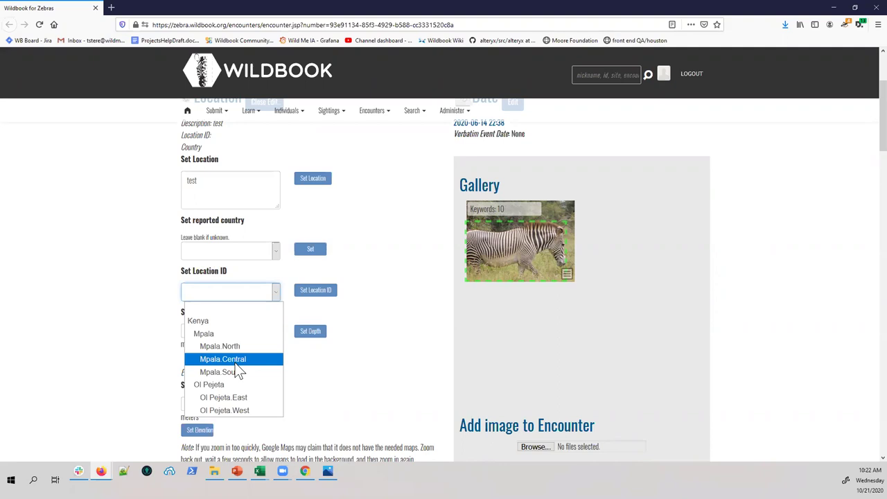
left_click(834, 8)
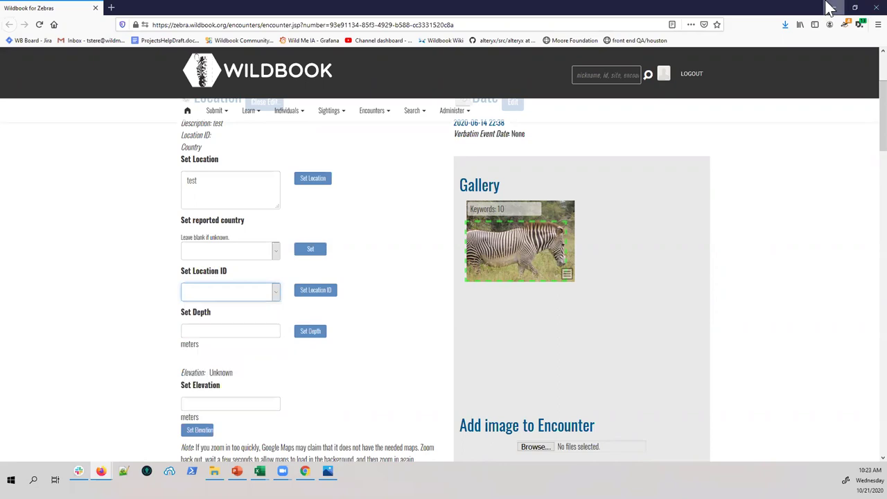
left_click(833, 7)
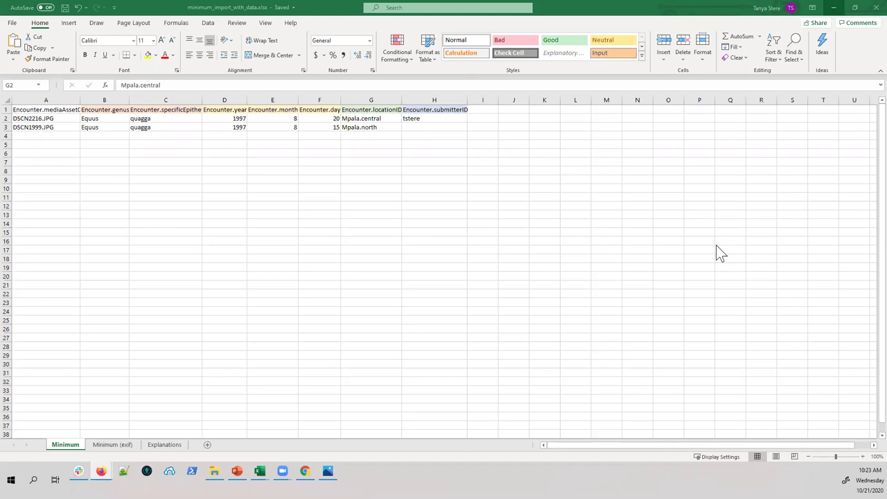
- Inspect the second record's submitter ID on the Minimum sheet and the date in milliseconds and decimal latitude examples on the Minimum (exif) sheet
left_click(432, 128)
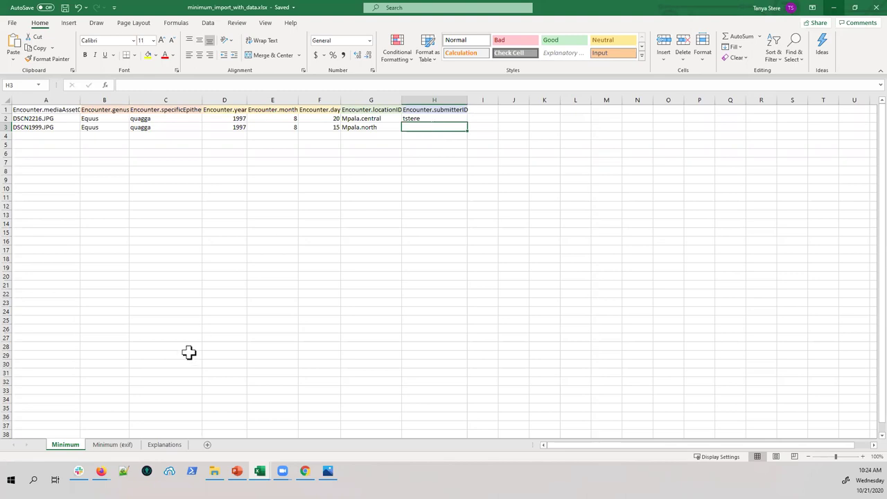
left_click(111, 445)
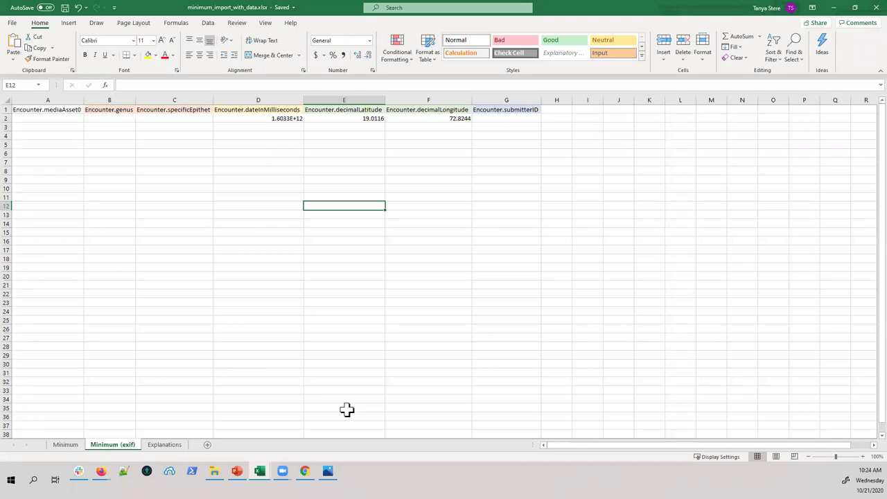
left_click(251, 118)
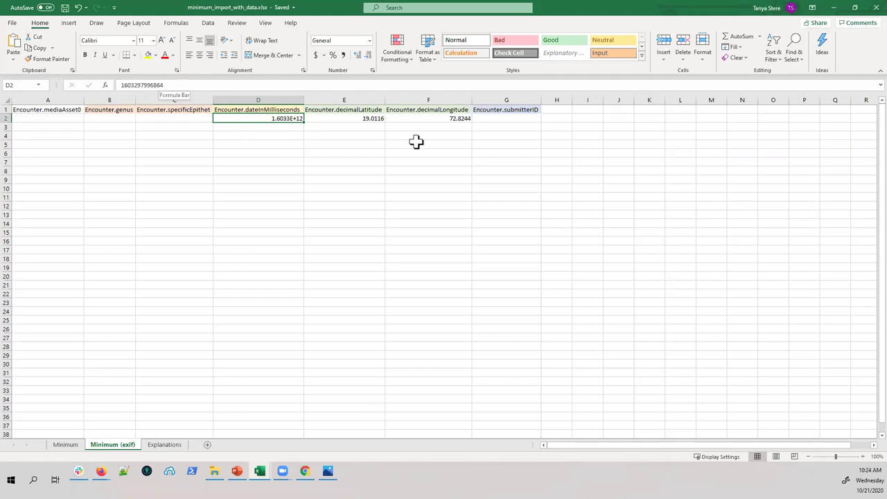
left_click(356, 122)
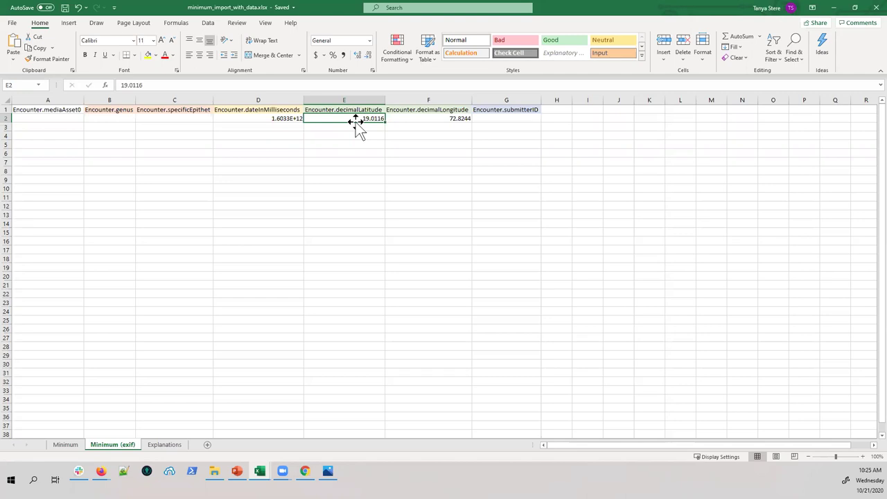
left_click(54, 446)
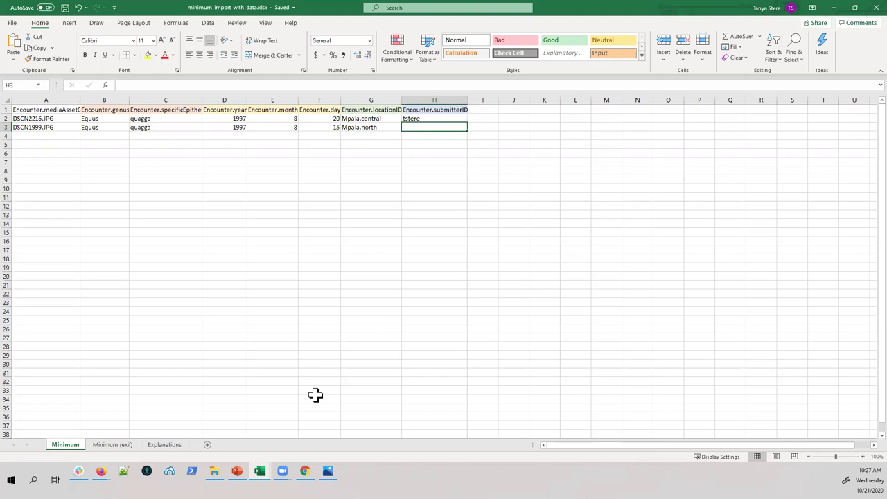
left_click(112, 444)
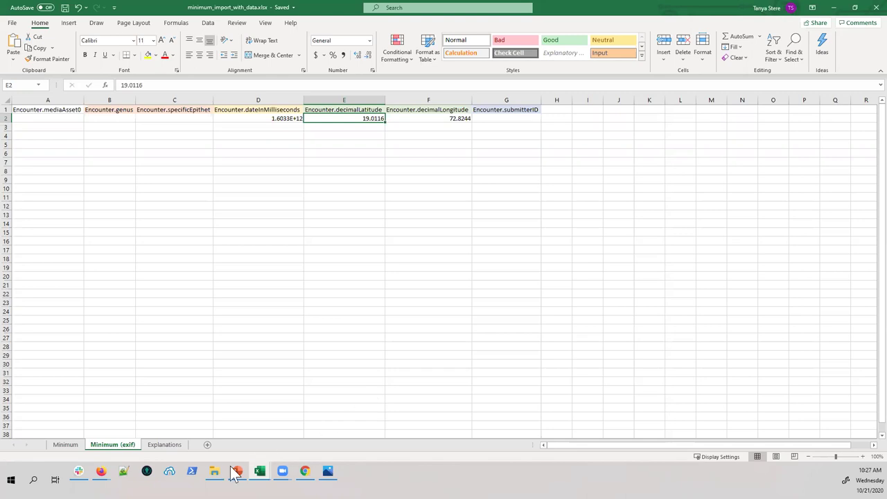
- Switch to the Wildbook Wiki bulk import page in Firefox, view its Fields available table, and return to the workbook in Excel
mouse_move(304, 471)
mouse_move(100, 471)
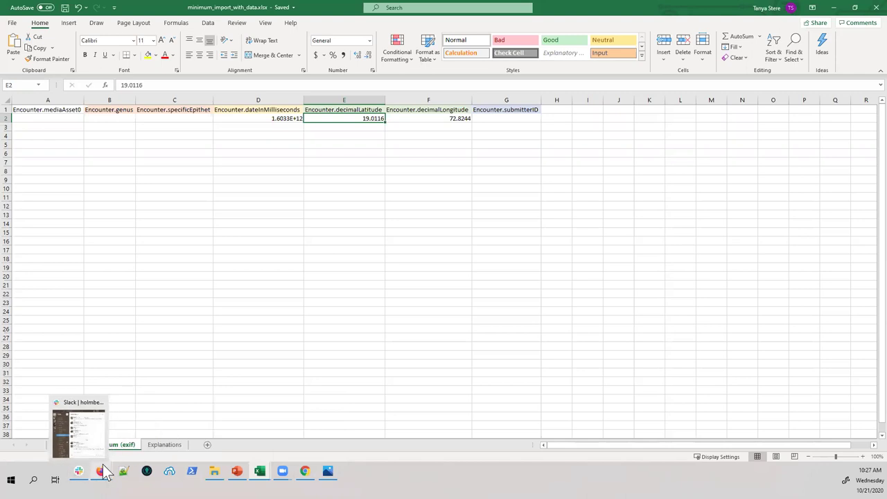
left_click(179, 426)
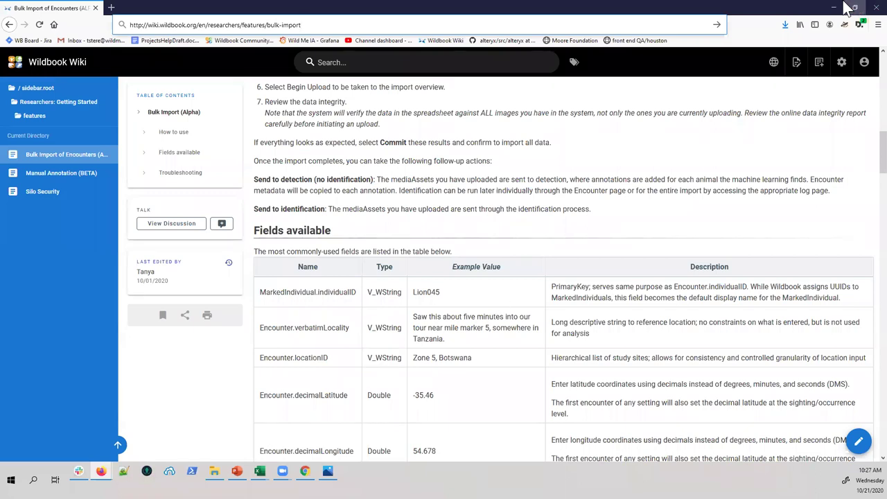
key("alt+Tab")
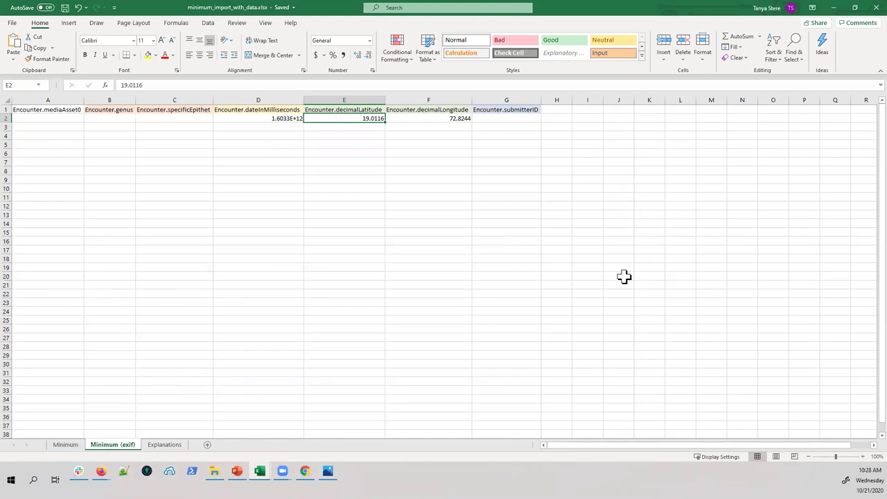
- On the Minimum sheet, set the first record's Encounter.submitterID to admin and save the workbook
left_click(64, 444)
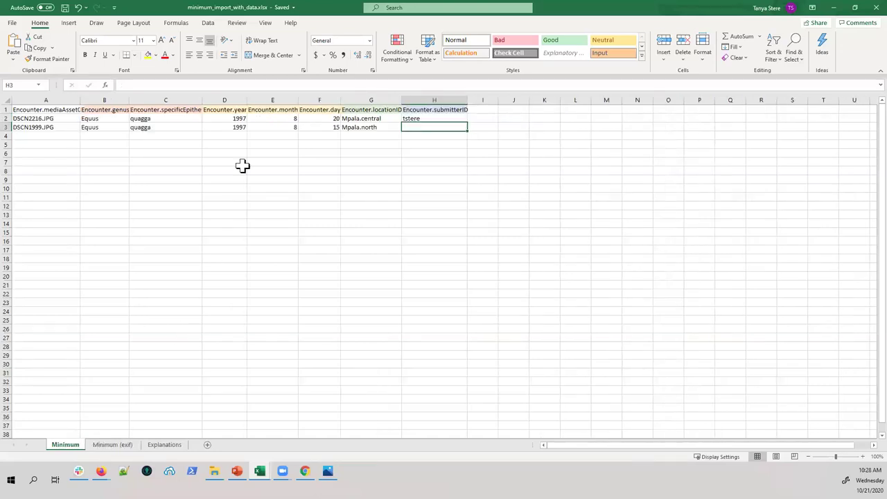
left_click(412, 119)
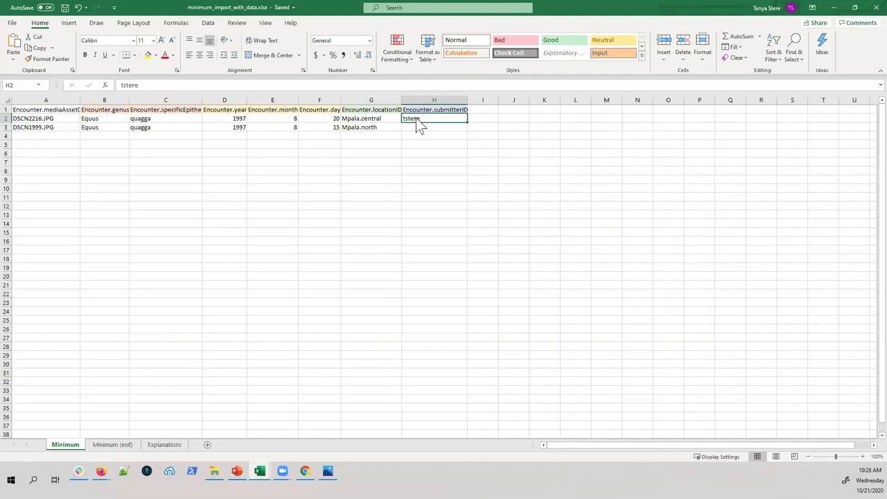
type("admin")
left_click(406, 266)
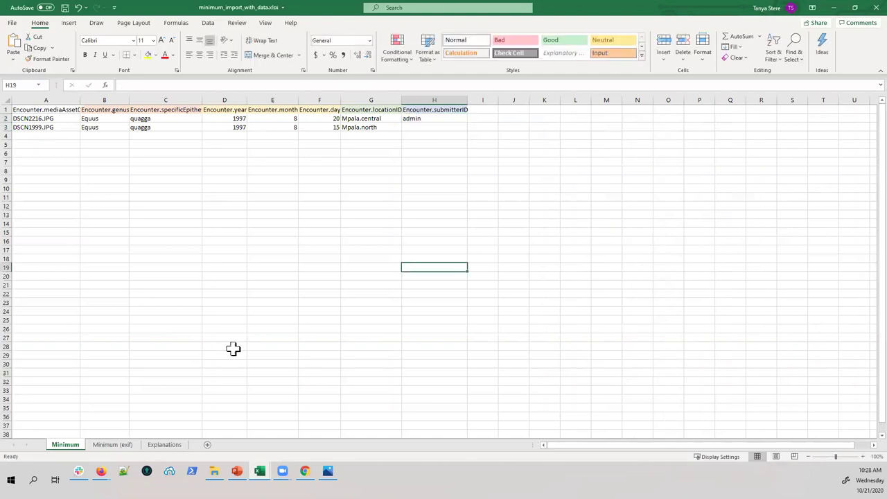
key("ctrl+s")
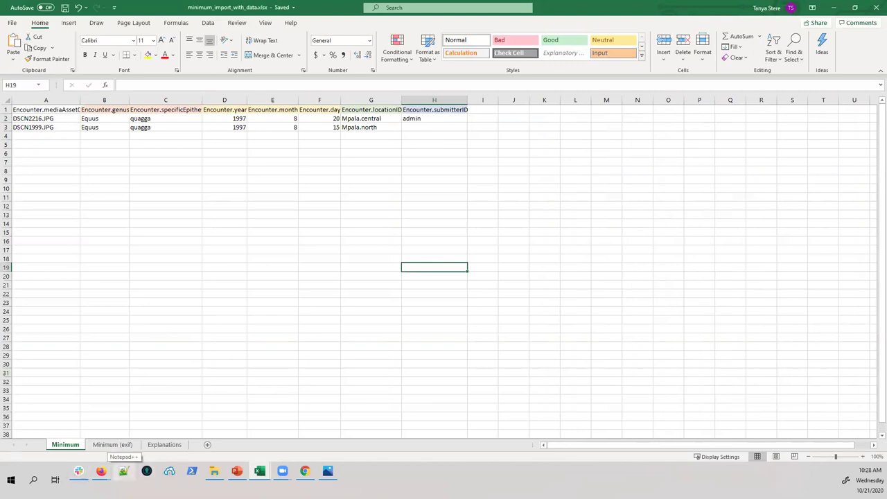
- Switch to the Bulk Import: Spreadsheet Upload page in Firefox, choose minimum_import_with_data.xlsx from the Desktop, and begin the upload
mouse_move(101, 471)
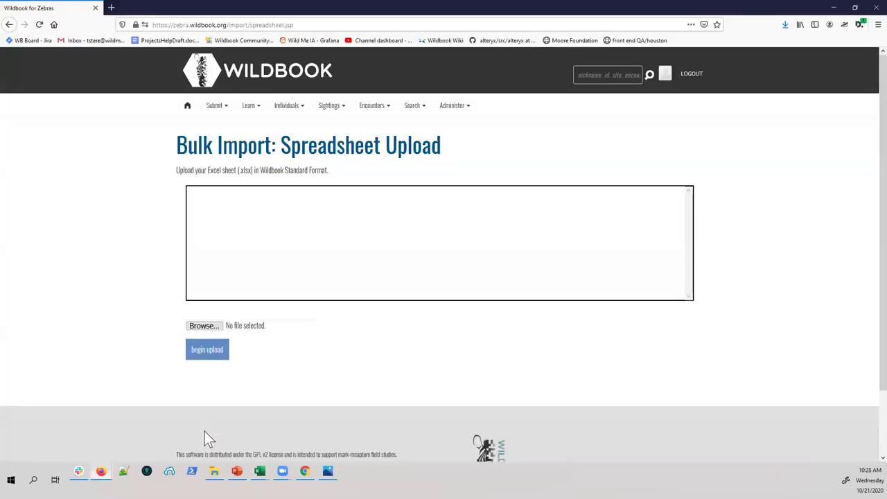
left_click(204, 431)
left_click(205, 327)
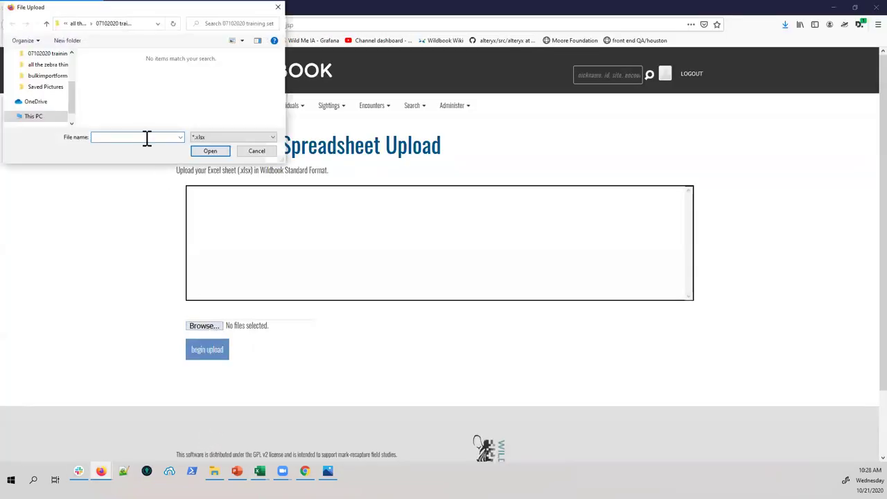
scroll(55, 84, "up", 5)
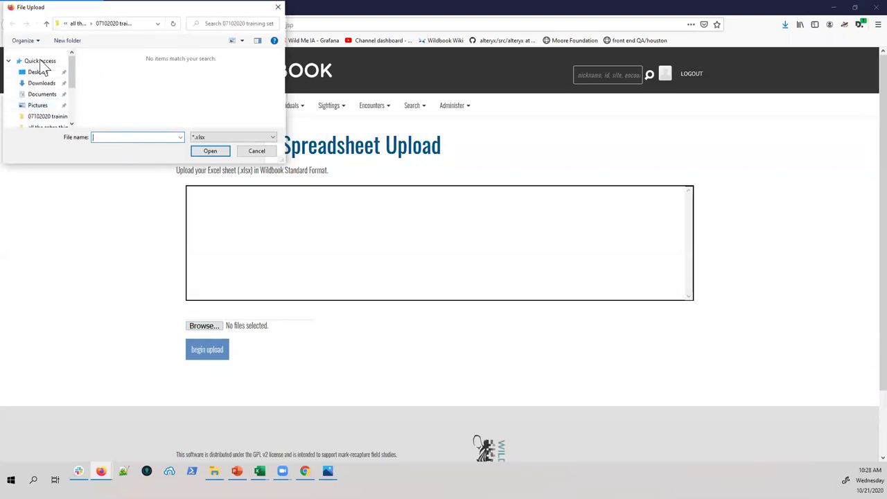
left_click(41, 74)
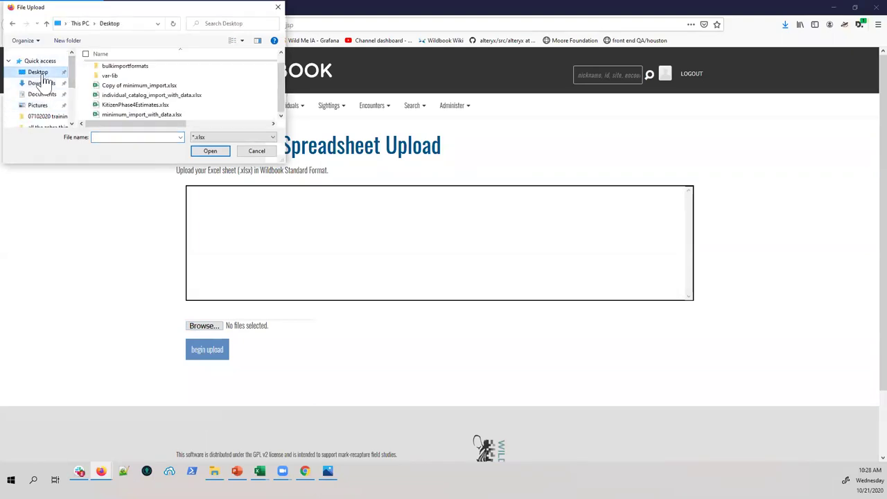
left_click(158, 115)
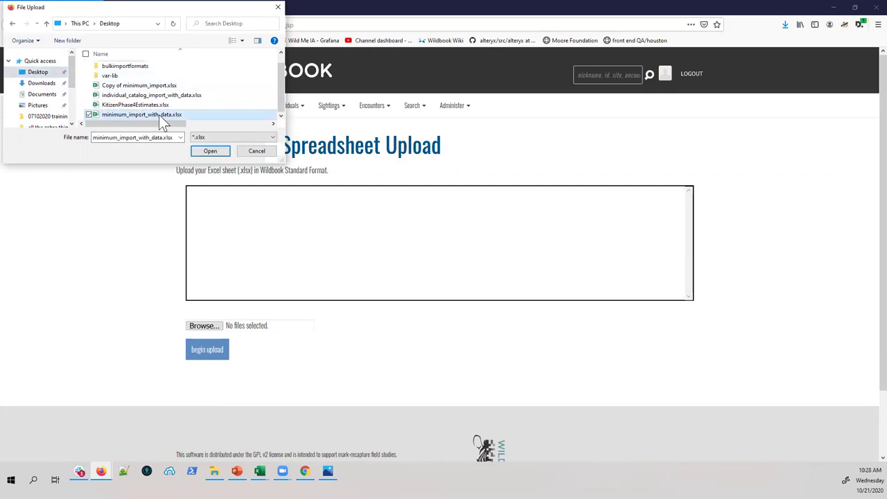
left_click(210, 151)
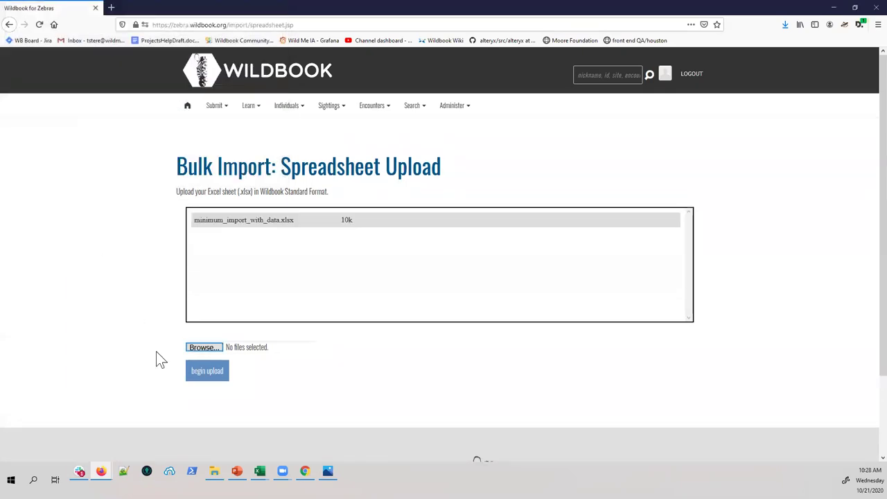
left_click(206, 372)
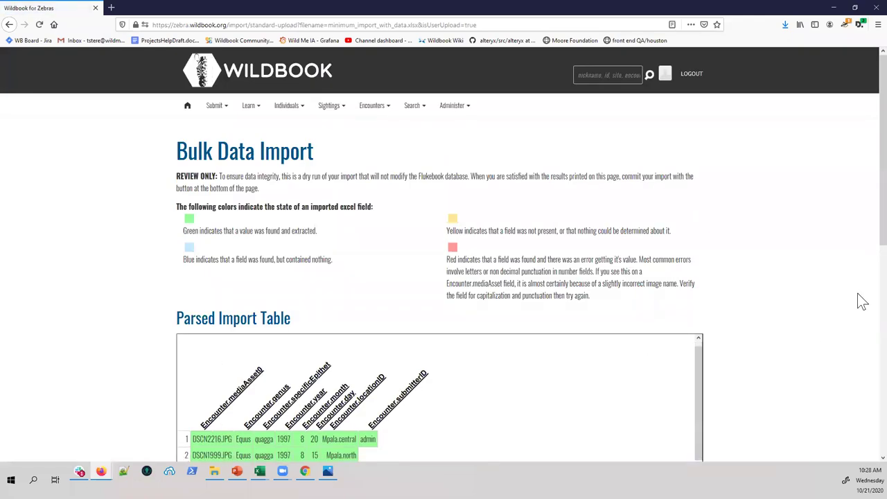
- Review the Parsed Import Table on the Bulk Data Import page against the color legend for imported fields
scroll(852, 288, "down", 2)
scroll(851, 288, "down", 2)
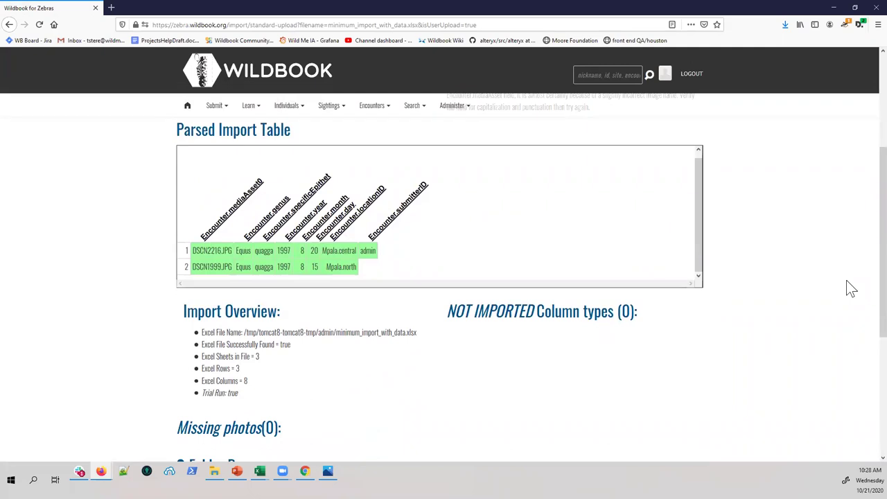
scroll(829, 275, "up", 3)
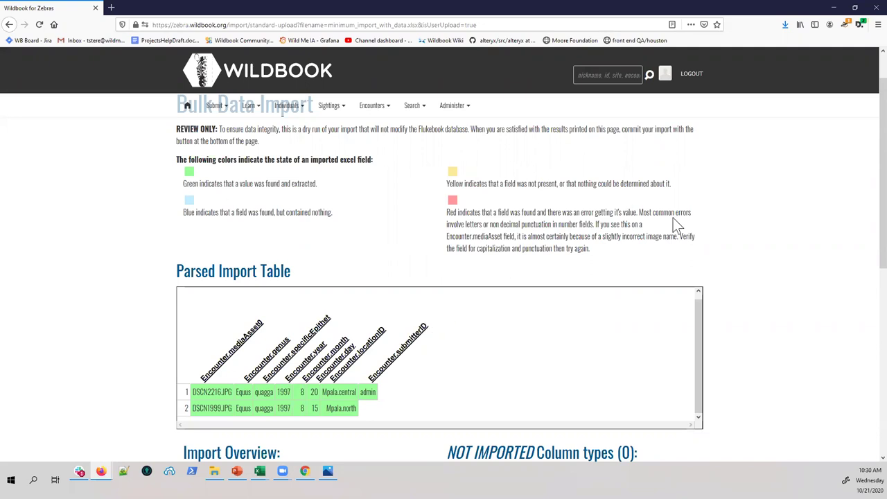
scroll(707, 259, "down", 3)
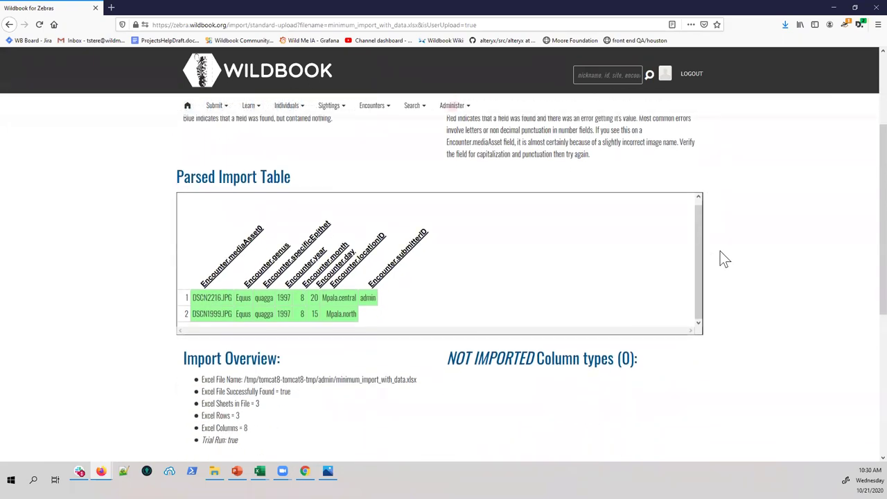
scroll(723, 258, "down", 1)
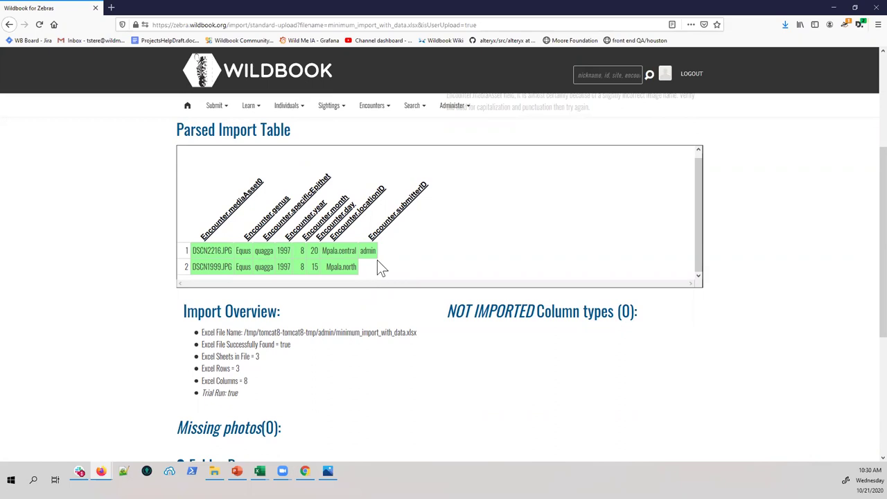
- Check the import overview and missing photos sections, commit the results, and confirm starting the full import
scroll(362, 376, "down", 4)
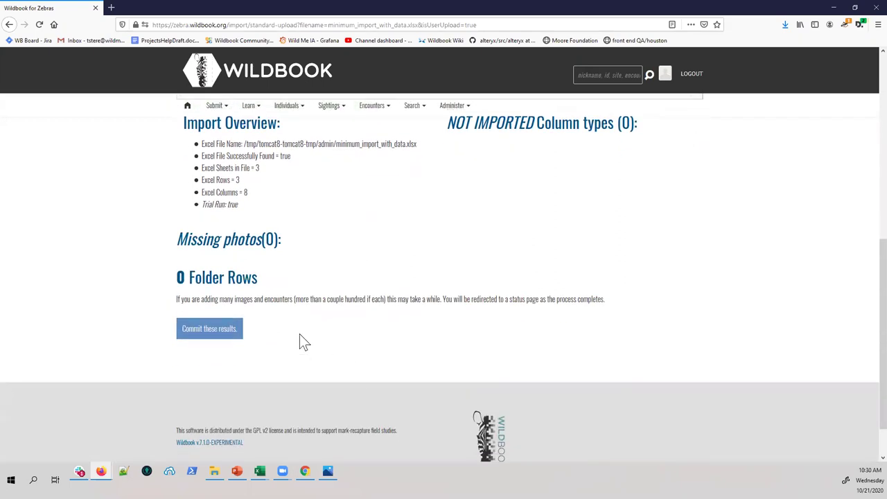
scroll(300, 334, "up", 2)
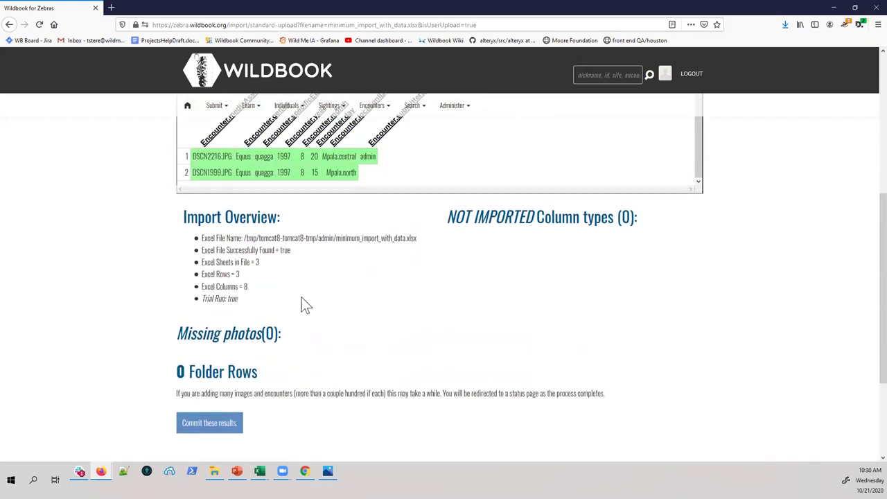
left_click(231, 427)
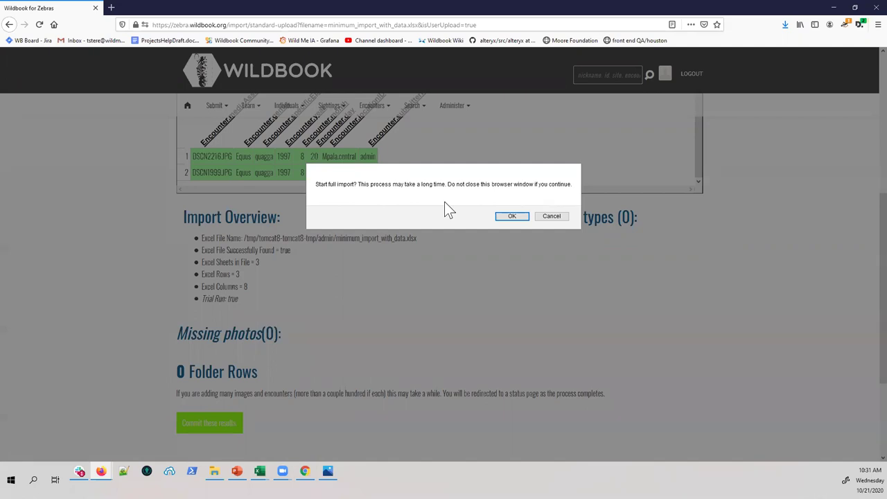
left_click(512, 216)
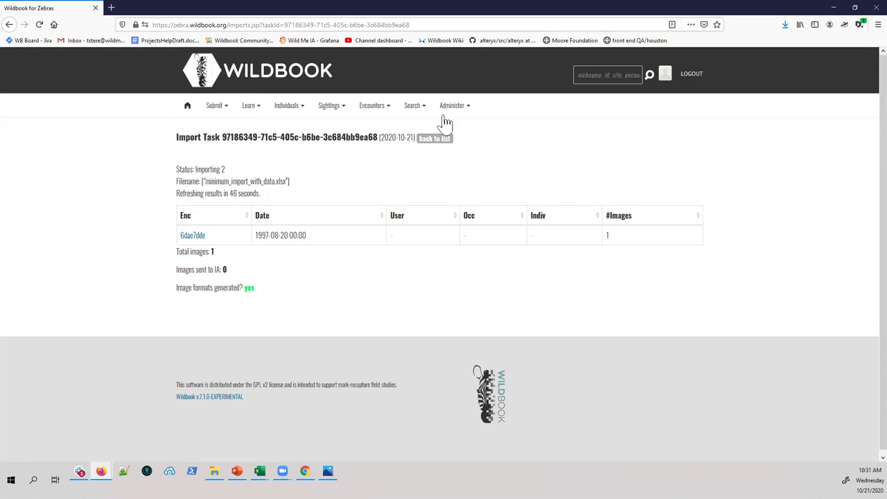
- Open the bulk import logs and view the import task dated 2020-10-21
mouse_move(450, 115)
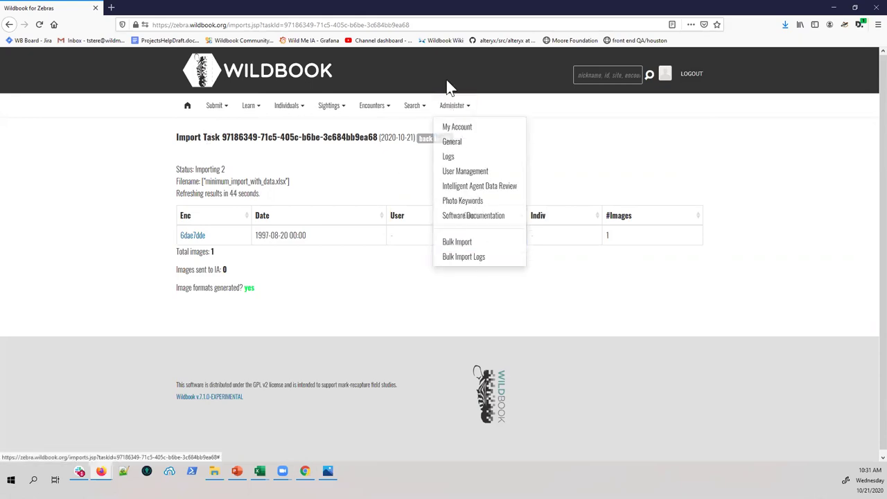
left_click(474, 264)
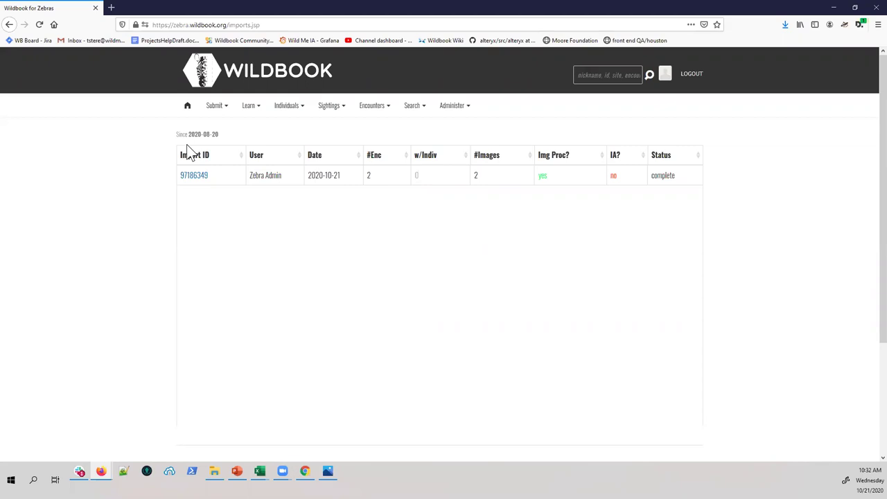
left_click(200, 182)
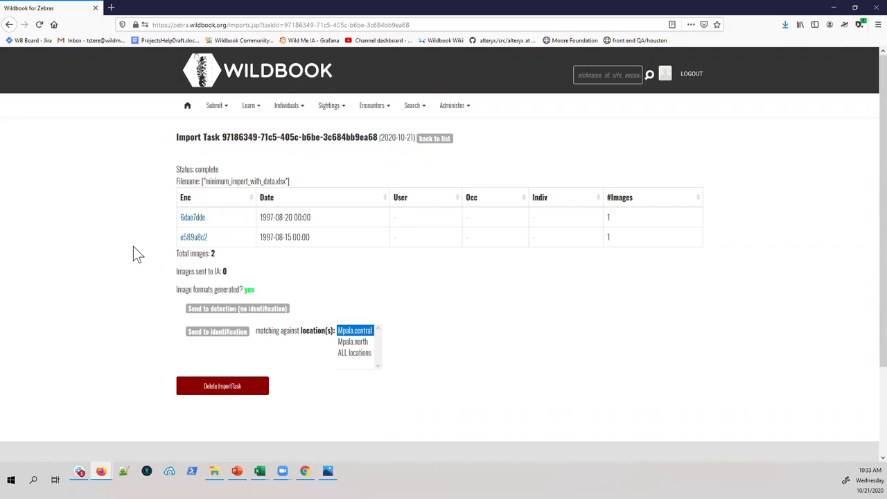
- Send the import task's images to identification, matching against ALL locations, and confirm sending them to IA
left_click(361, 355)
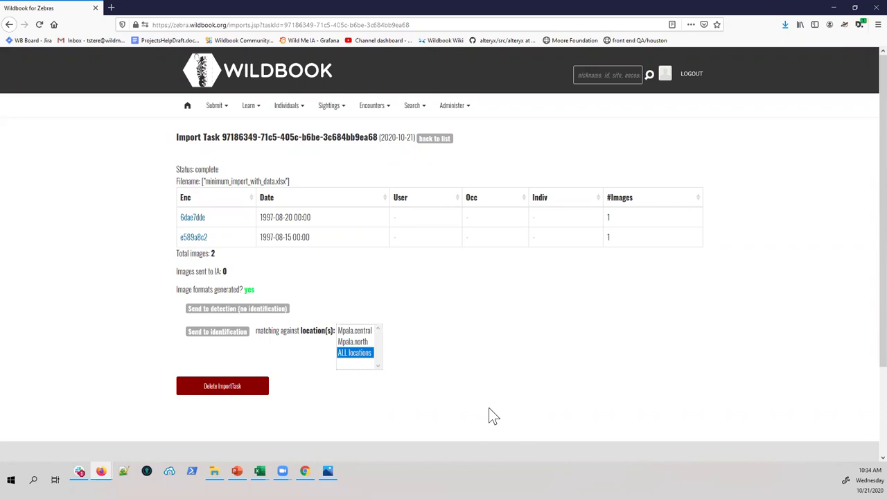
left_click(210, 334)
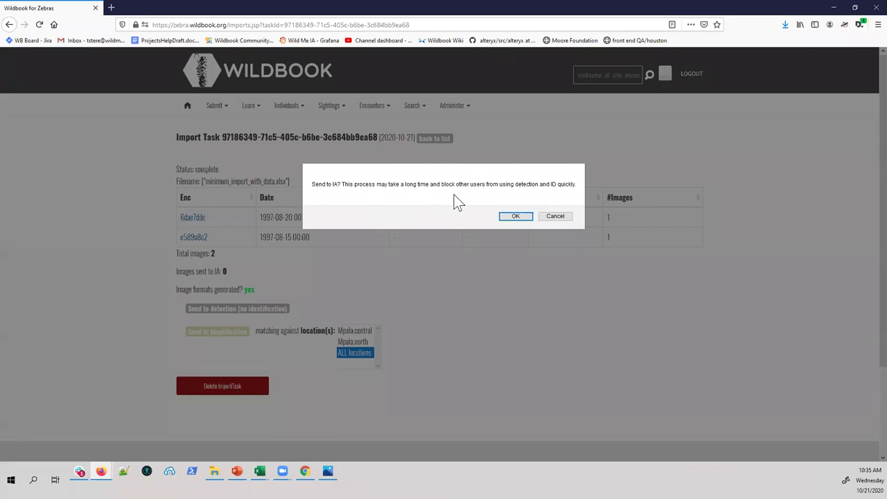
left_click(513, 215)
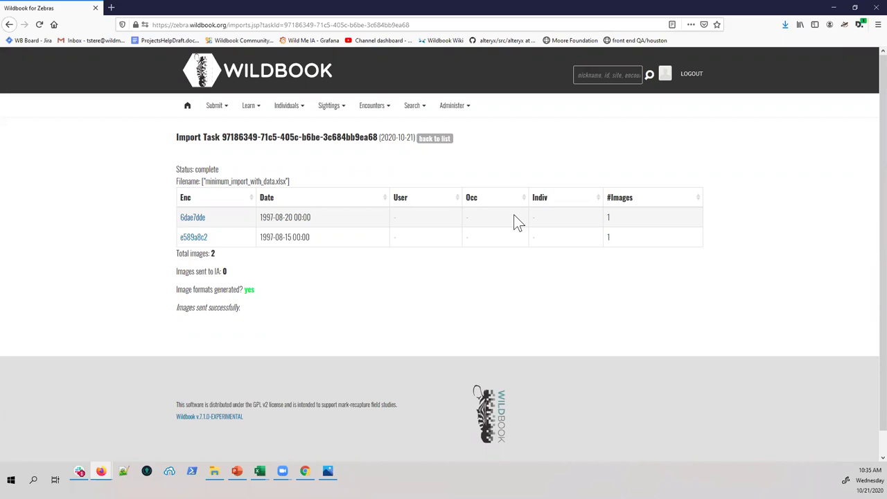
- Open the imported encounter dated 1997-08-20 and examine its gallery image options, attributes, metadata and import task link
left_click(193, 219)
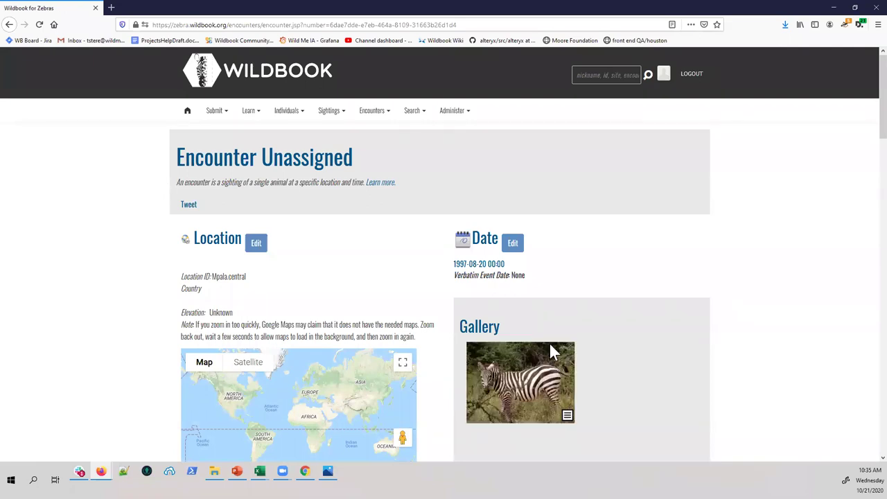
scroll(658, 329, "down", 4)
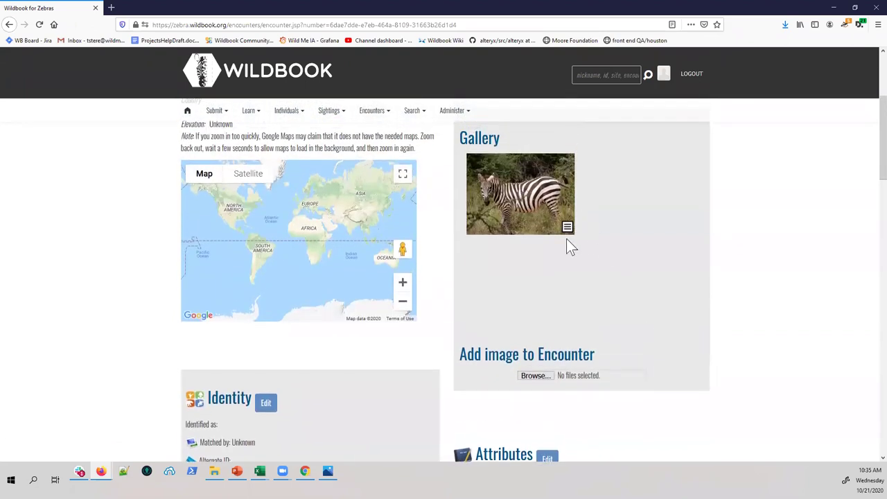
left_click(566, 231)
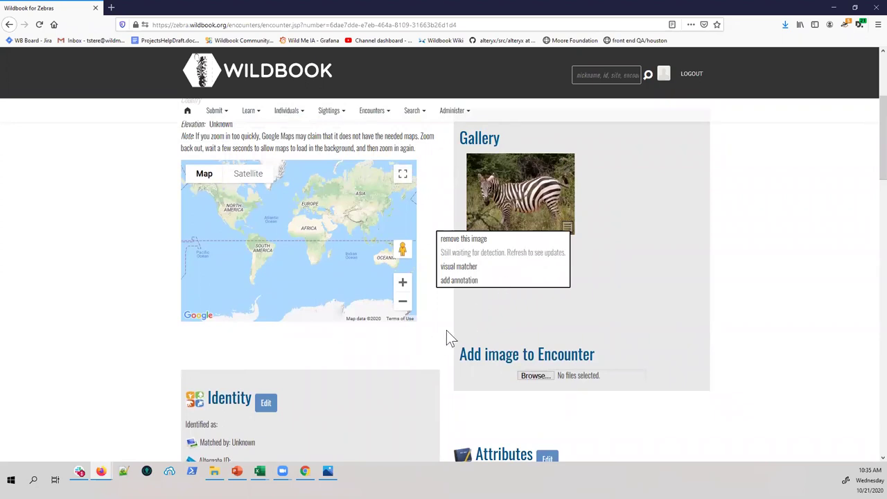
scroll(443, 331, "down", 5)
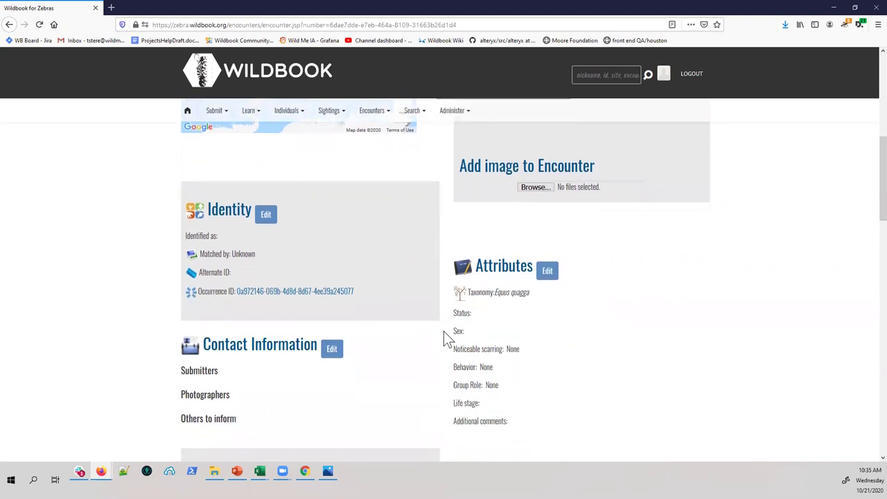
scroll(444, 332, "down", 7)
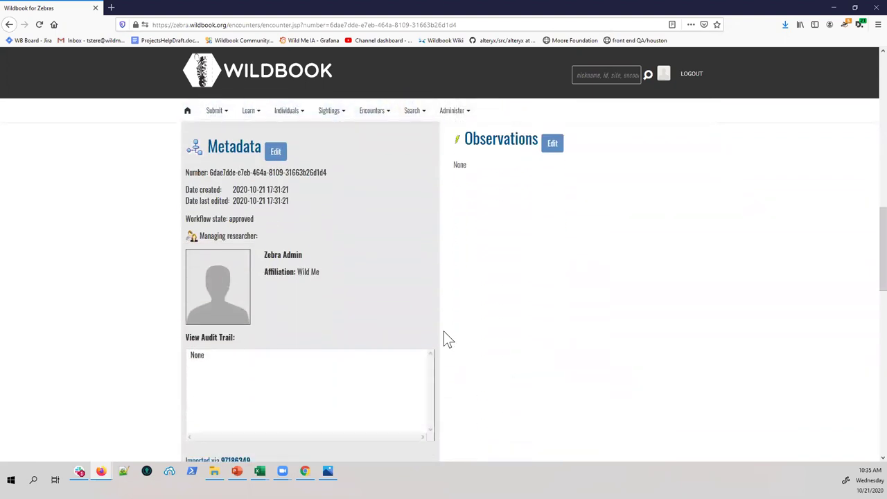
scroll(444, 332, "down", 4)
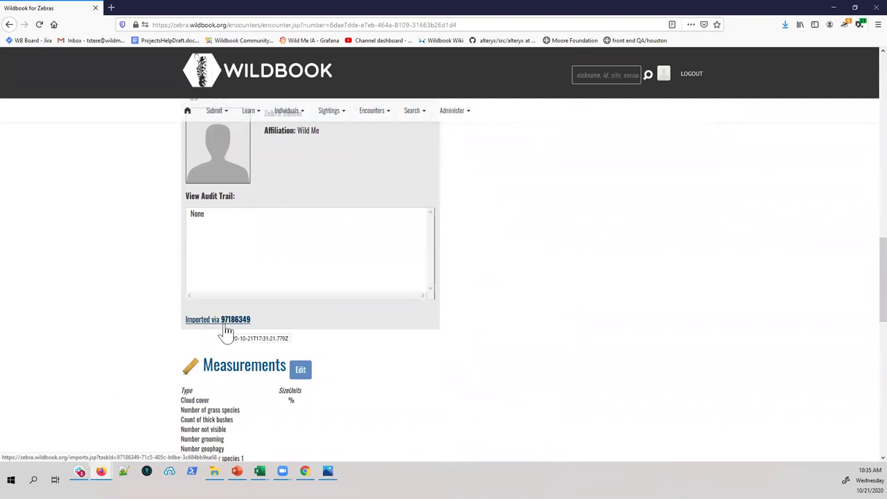
scroll(227, 331, "up", 4)
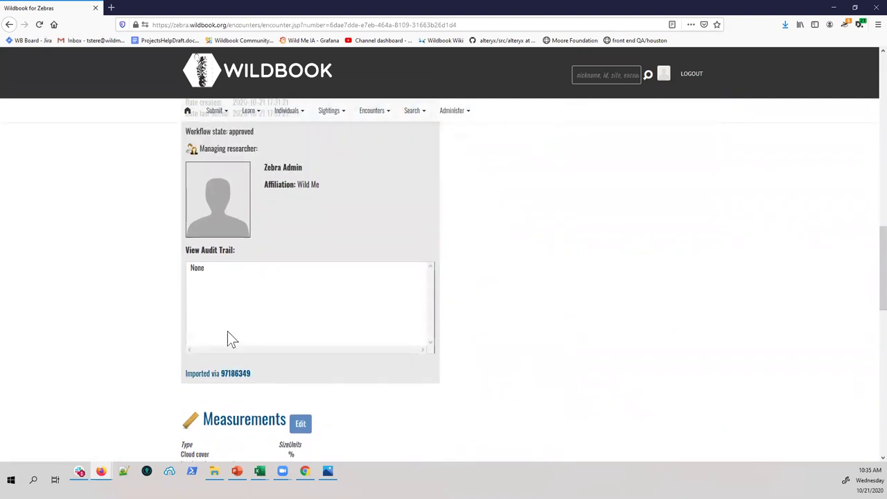
scroll(235, 364, "down", 2)
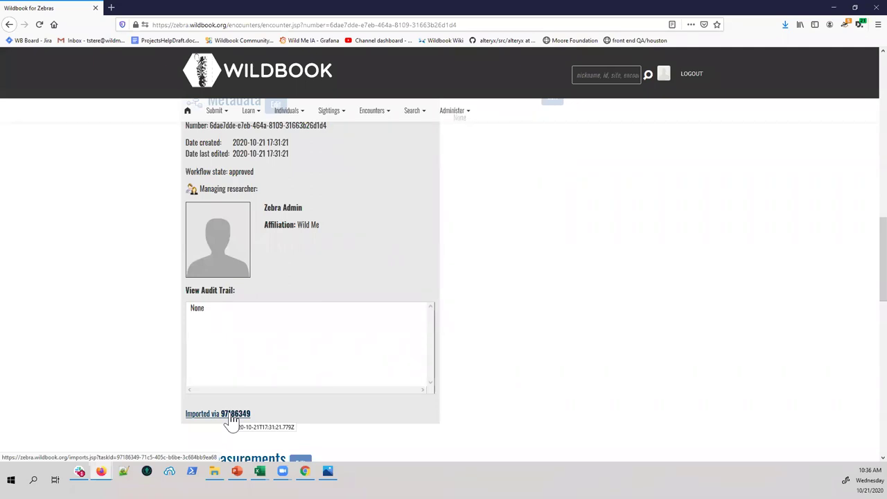
scroll(707, 240, "up", 8)
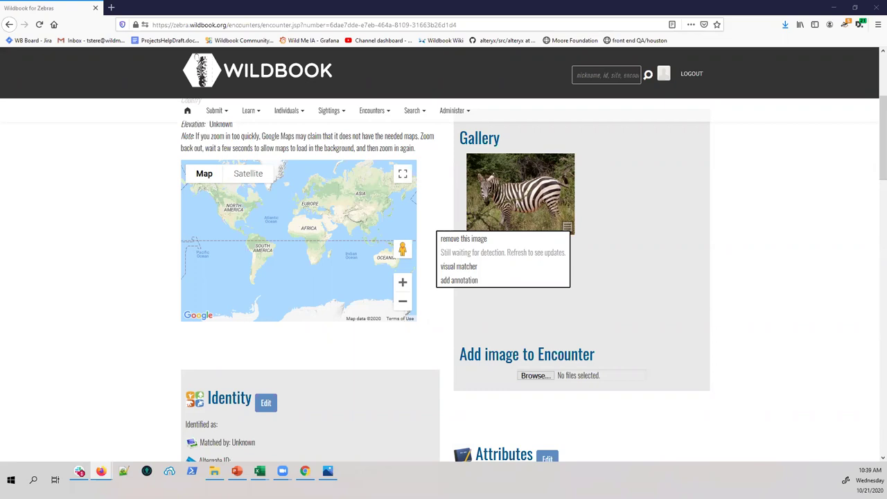
- Go through the bulk import instructions to the photo upload page and open the photo review page listing uploaded images
mouse_move(214, 110)
left_click(206, 148)
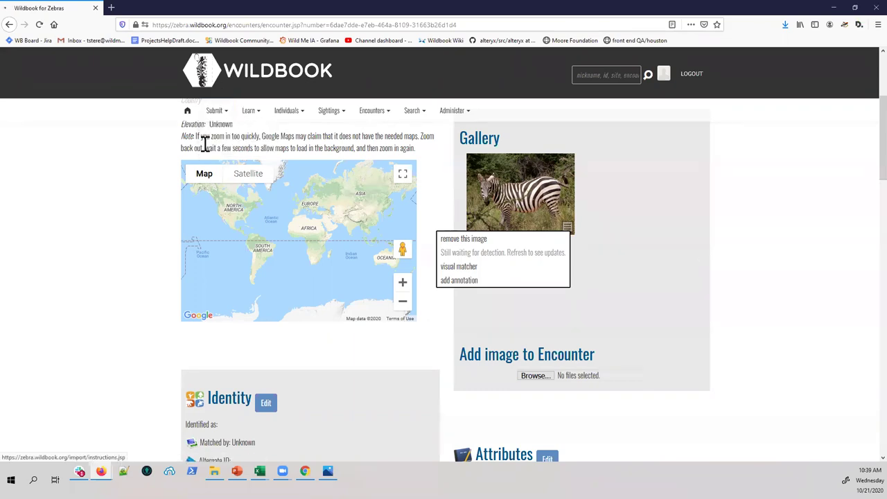
scroll(275, 291, "down", 5)
left_click(202, 289)
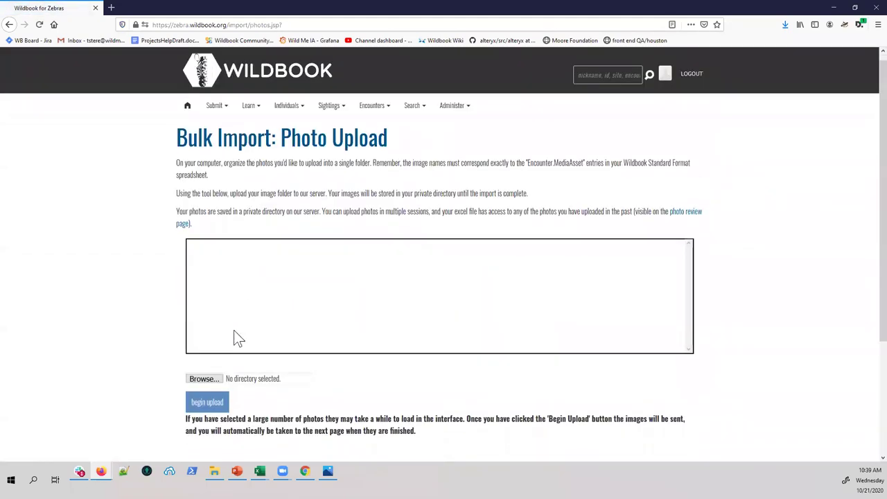
scroll(218, 337, "down", 1)
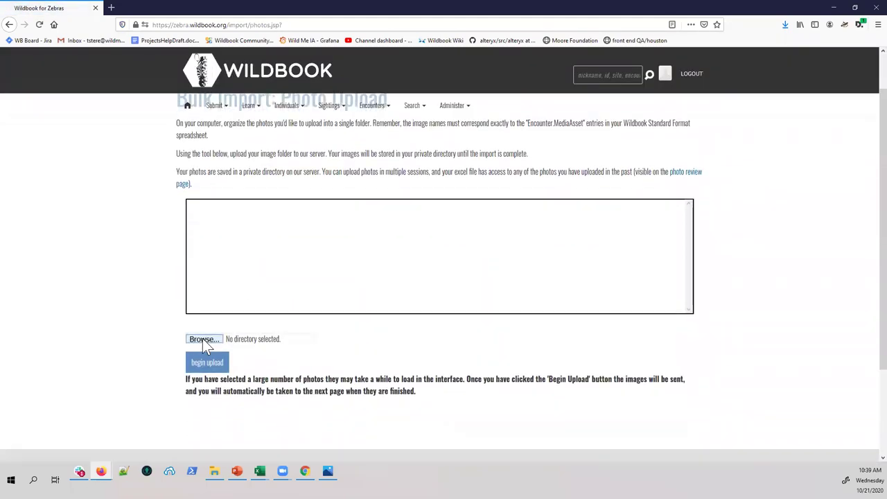
left_click(686, 171)
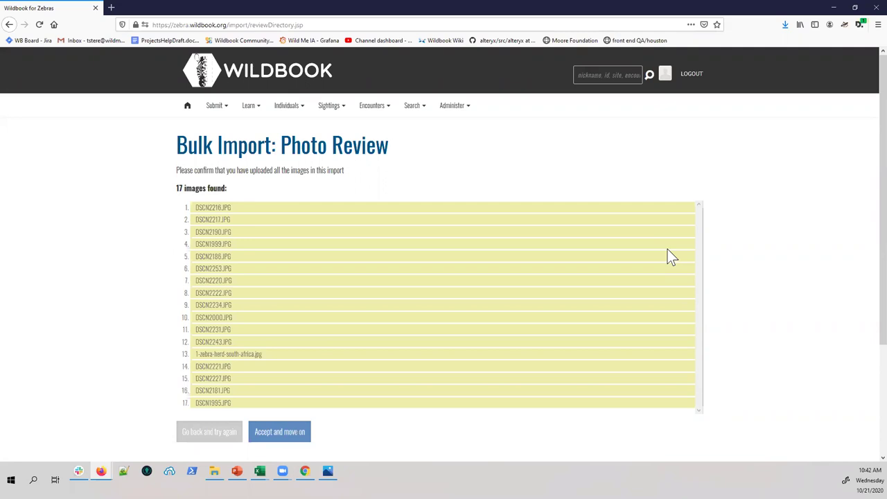
- Open the Report an Encounter form and view the location IDs available under Encounter location
left_click(224, 115)
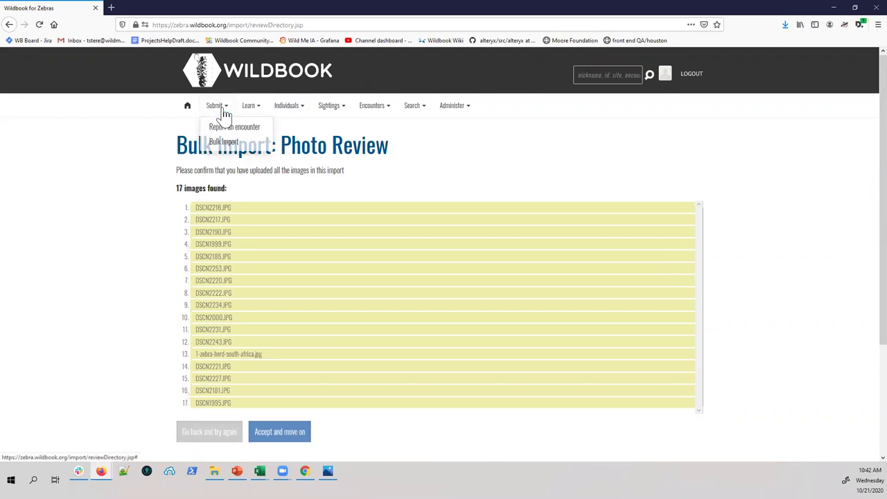
left_click(234, 128)
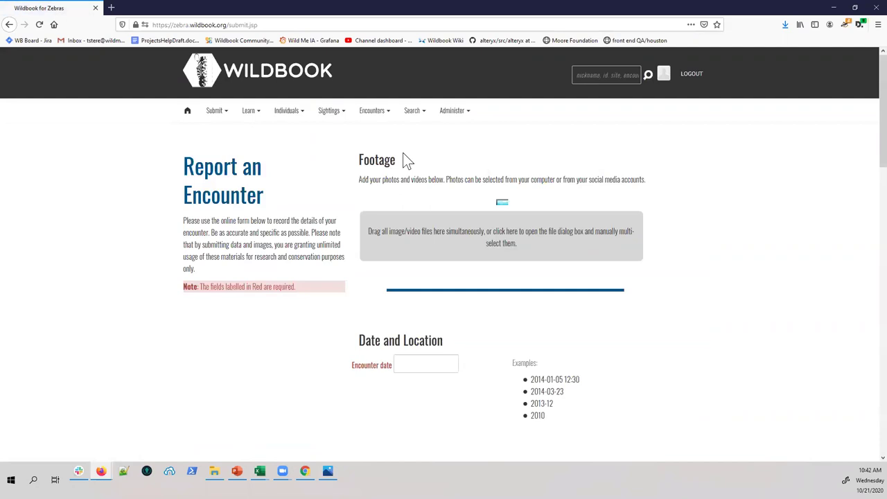
scroll(444, 174, "down", 3)
scroll(446, 179, "down", 2)
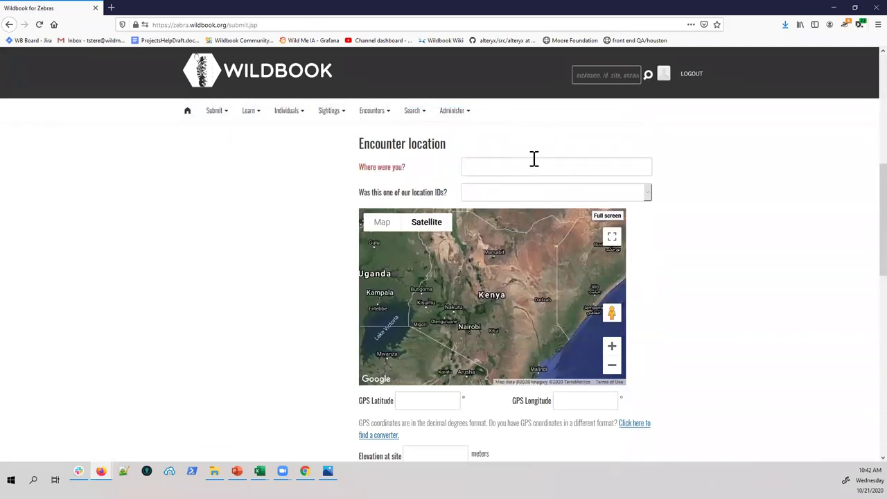
scroll(609, 164, "up", 1)
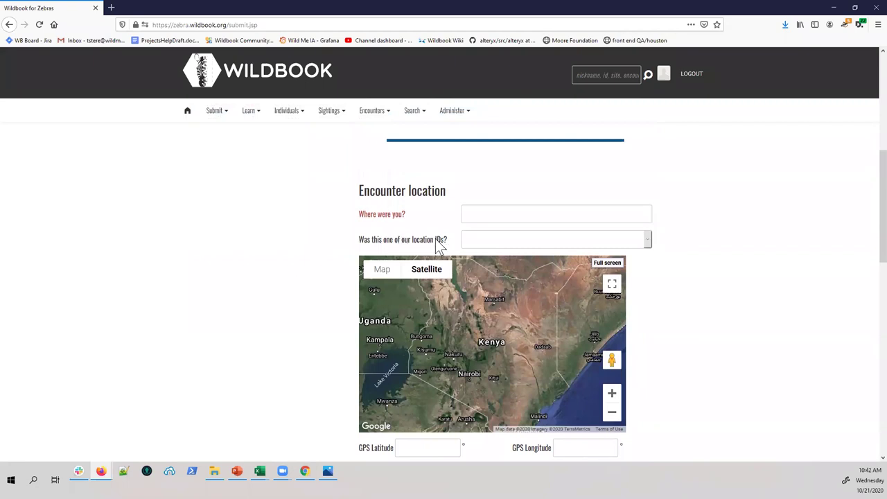
left_click(647, 239)
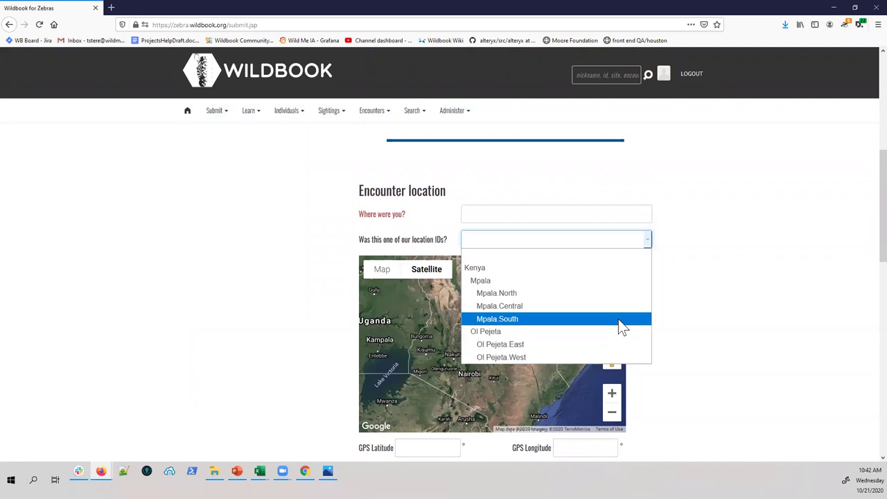
- List your own encounter submissions, open the unassigned 2017 Kenya encounter and look over its details
left_click(378, 110)
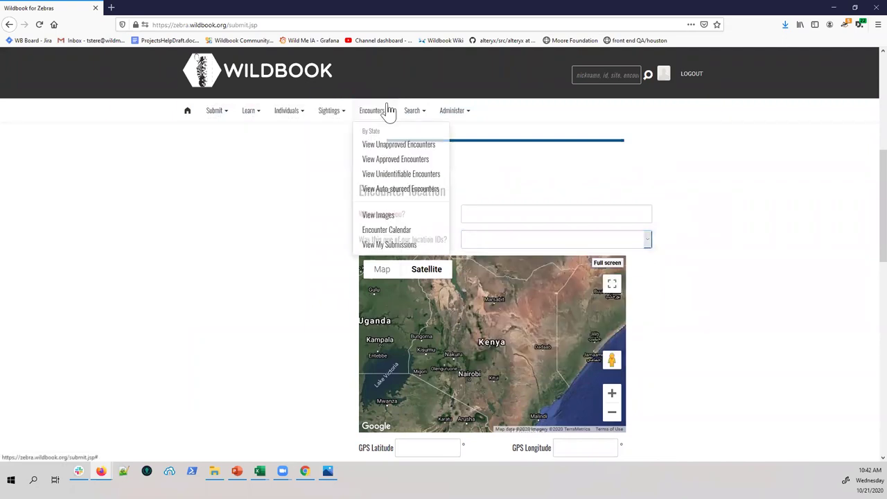
left_click(384, 245)
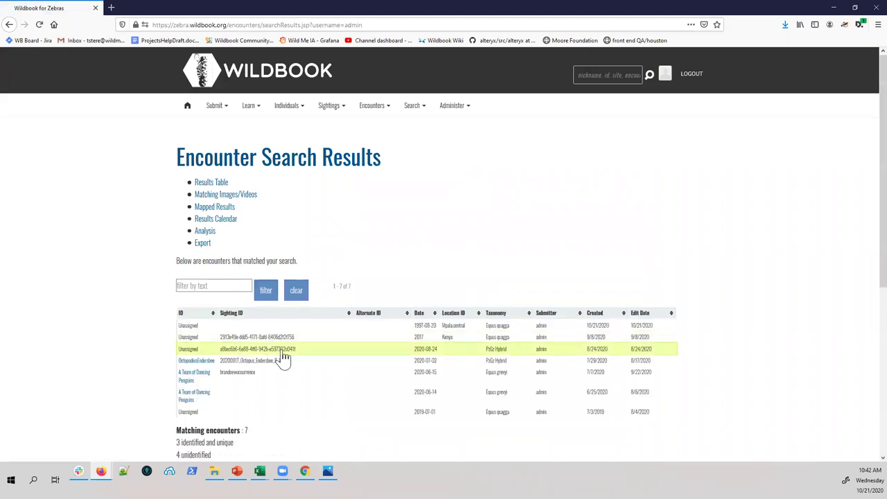
left_click(310, 340)
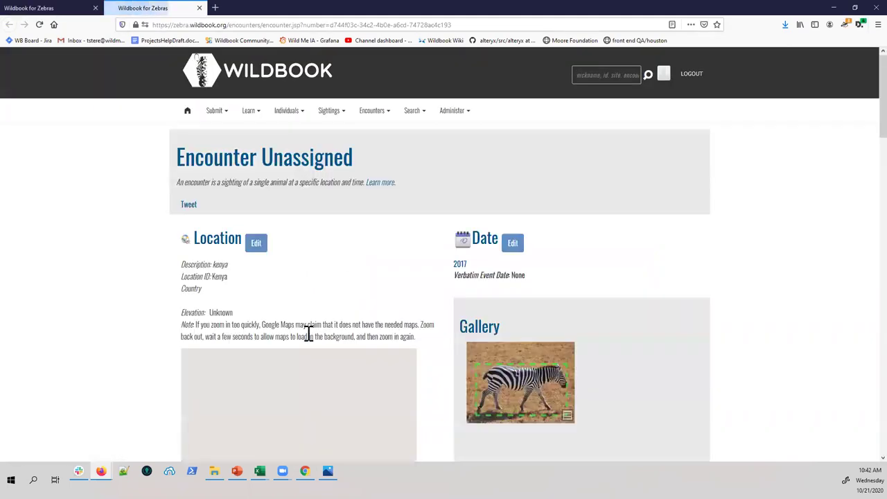
scroll(195, 266, "down", 2)
scroll(113, 283, "down", 5)
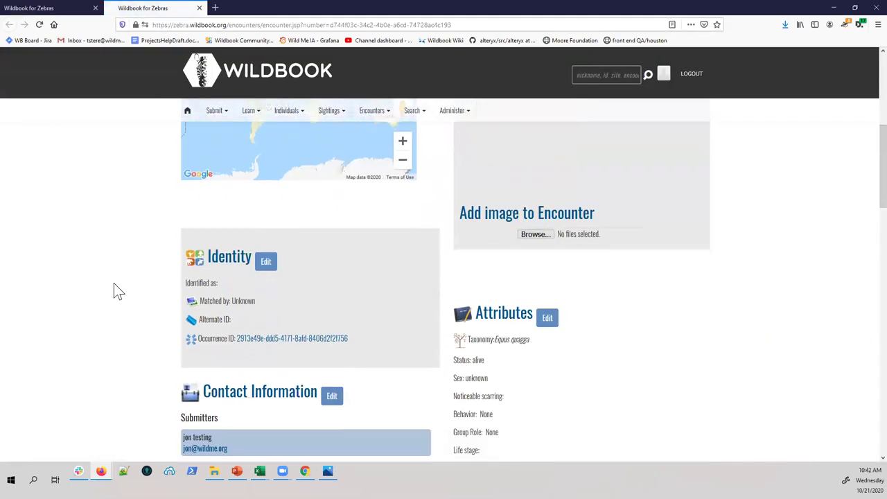
scroll(187, 244, "up", 6)
scroll(187, 244, "up", 3)
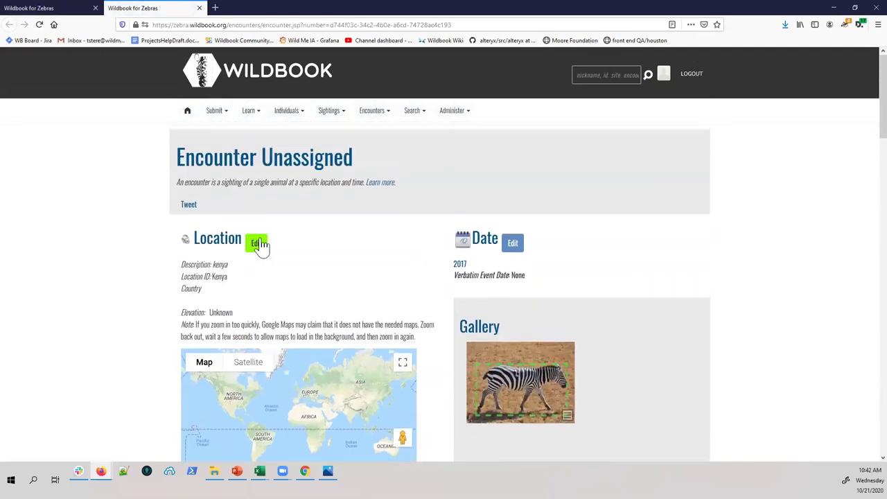
- Open the encounter's location for editing and view the available location IDs without choosing another one
left_click(257, 245)
scroll(229, 388, "down", 1)
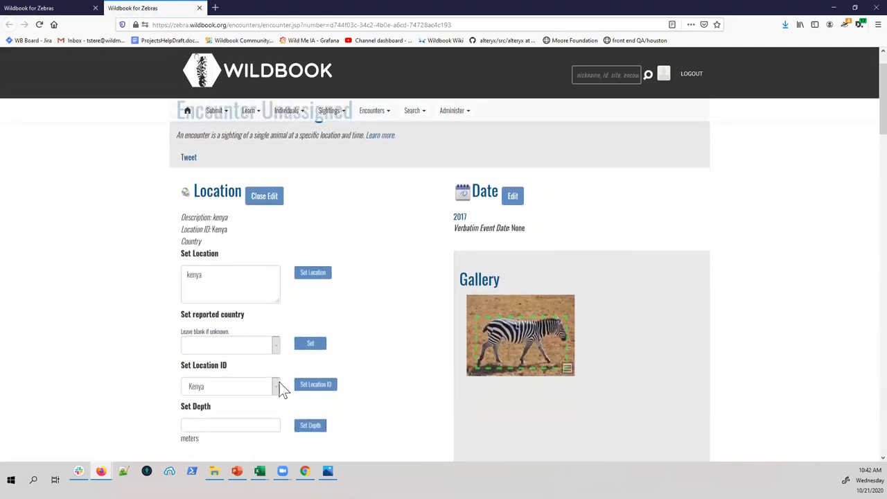
left_click(277, 385)
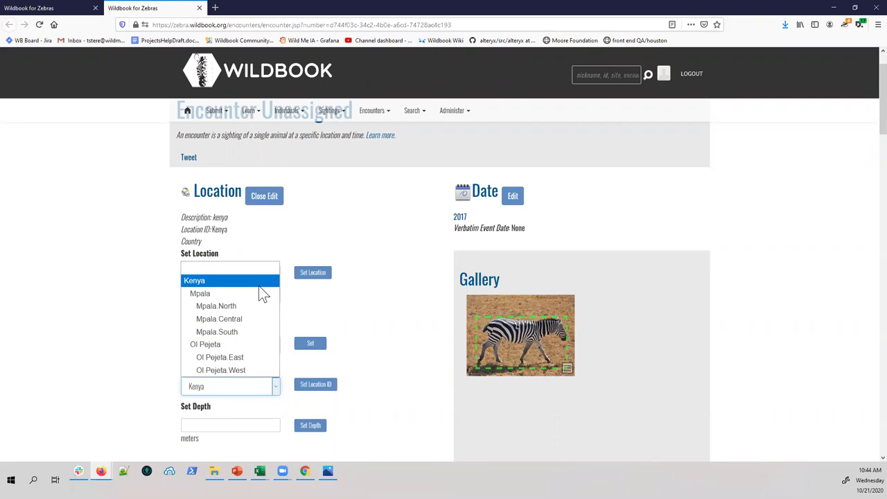
left_click(125, 266)
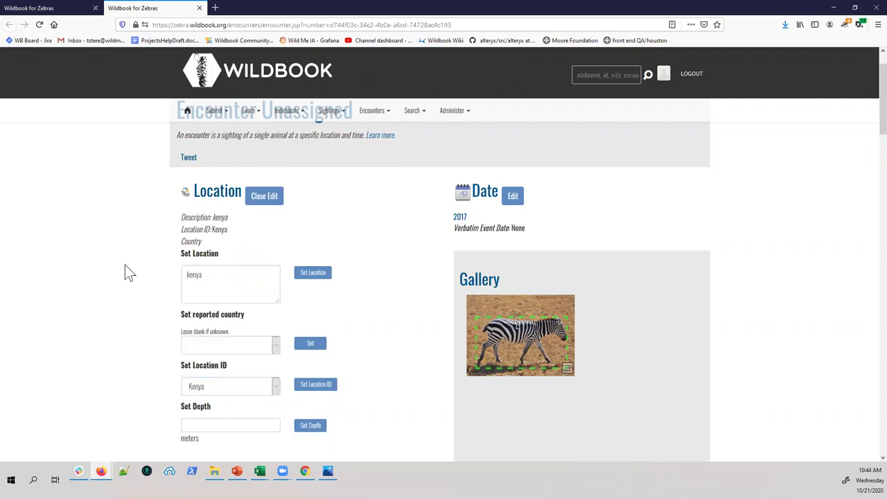
- Set the encounter's location description to "review site near the big tree" and save it
triple_click(235, 284)
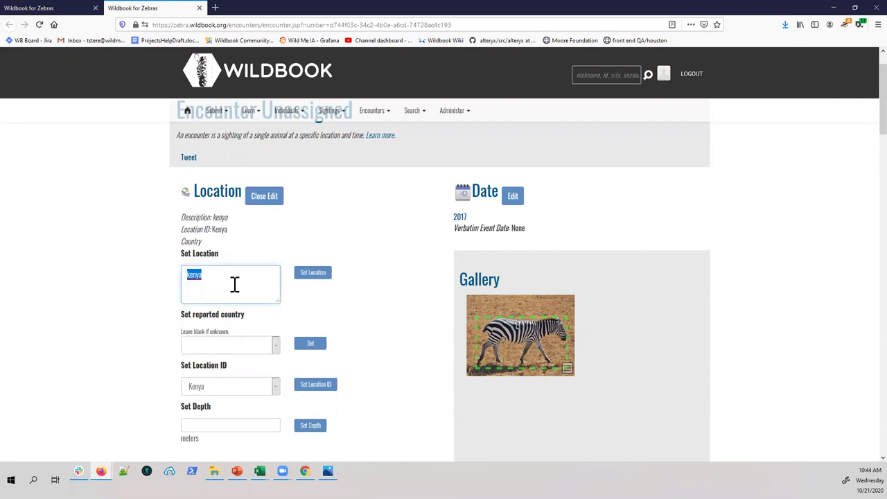
type("test site")
key("BackSpace")
key("BackSpace")
key("BackSpace")
key("BackSpace")
key("BackSpace")
key("BackSpace")
key("BackSpace")
key("BackSpace")
key("BackSpace")
type("review site near the big tree")
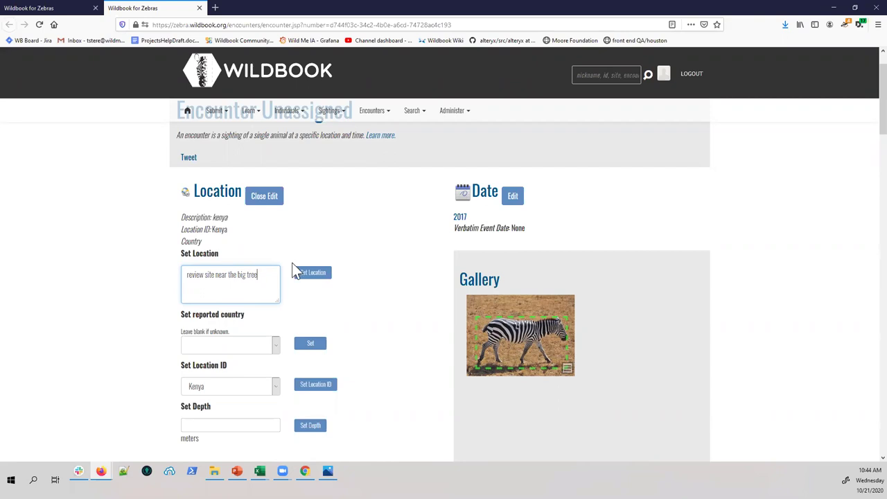
left_click(313, 274)
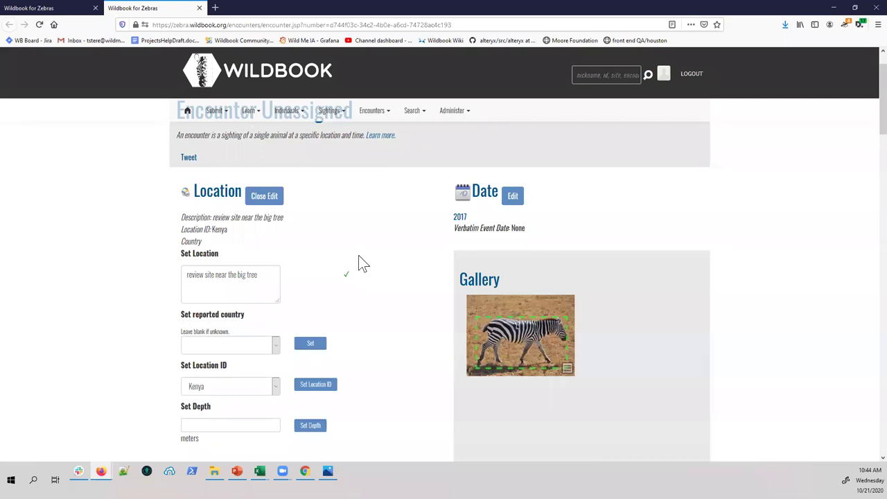
- Reopen the encounter's location for editing, submit Kenya as its location ID and list the available location IDs
left_click(262, 196)
scroll(356, 211, "down", 3)
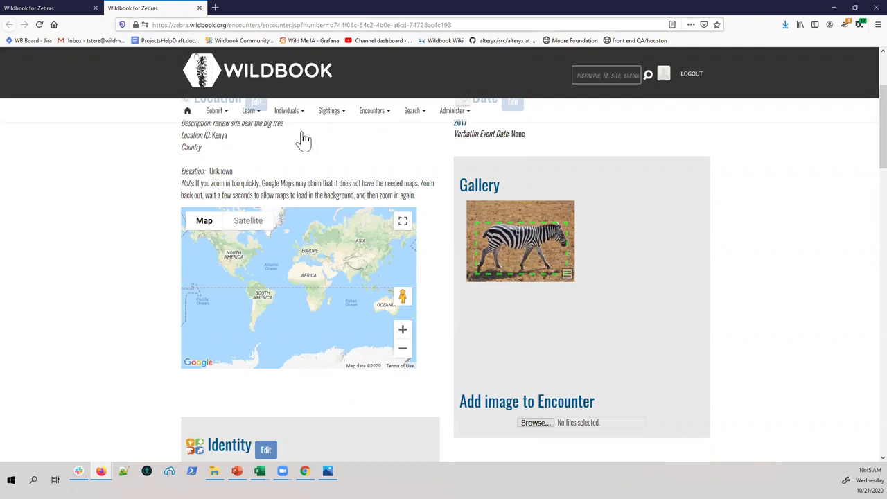
scroll(300, 139, "up", 4)
left_click(256, 243)
scroll(255, 273, "down", 2)
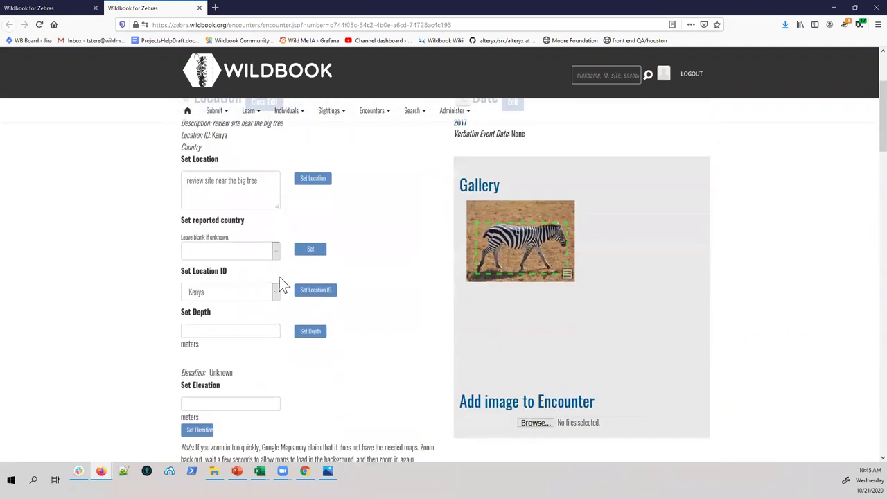
left_click(314, 294)
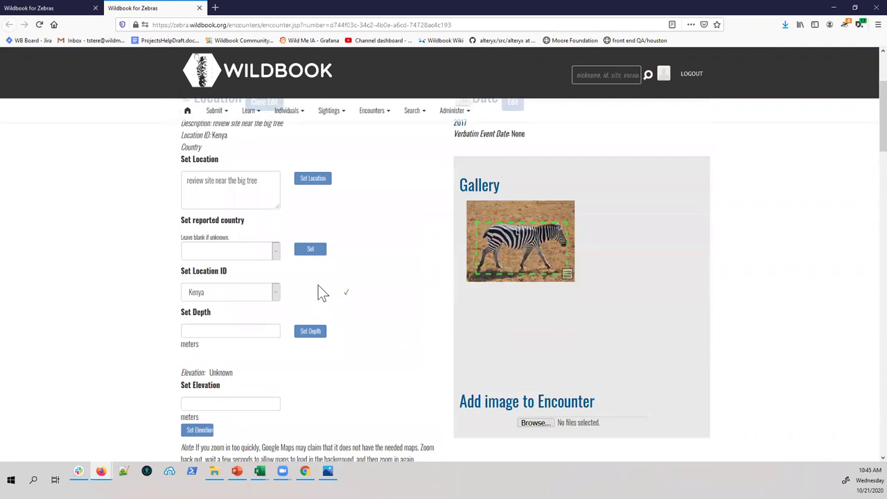
left_click(274, 294)
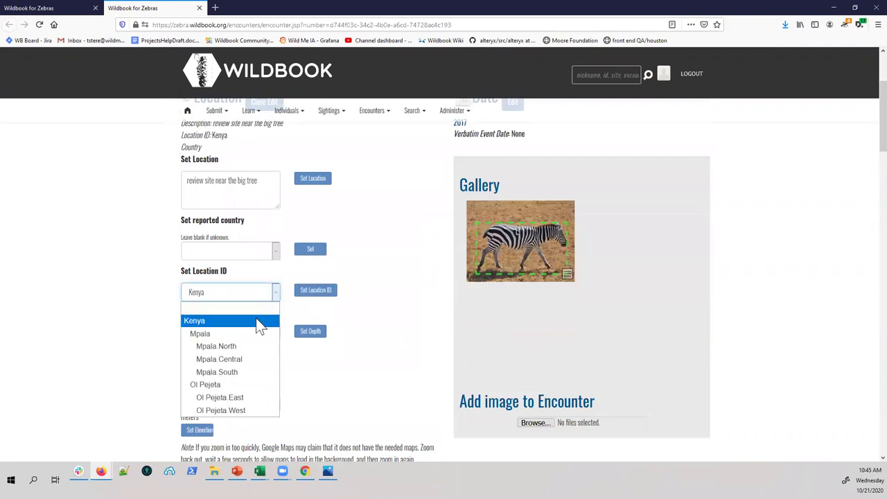
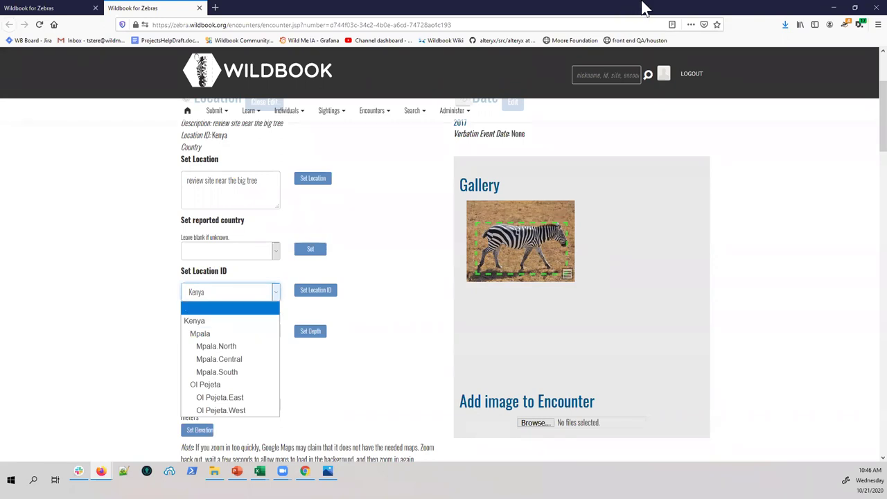
- Open the Wildbook Community forum in a new browser tab, look over its latest topics, and return to the encounter
left_click(218, 8)
left_click(230, 41)
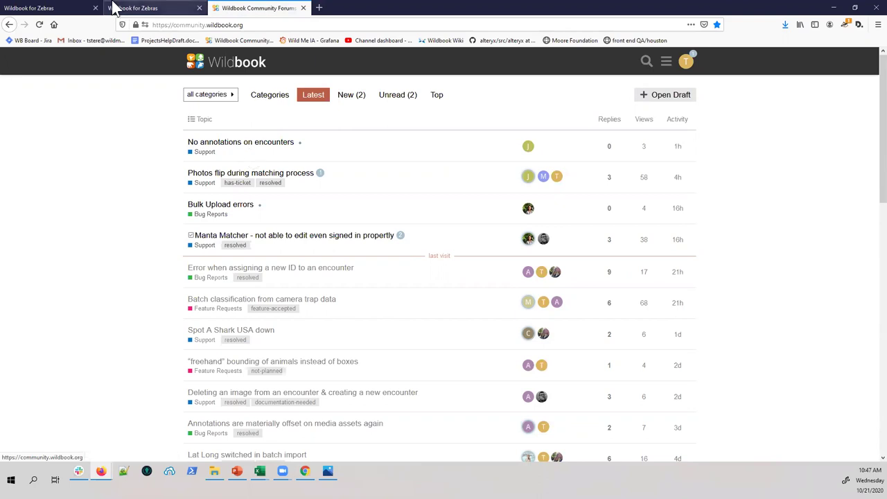
left_click(132, 9)
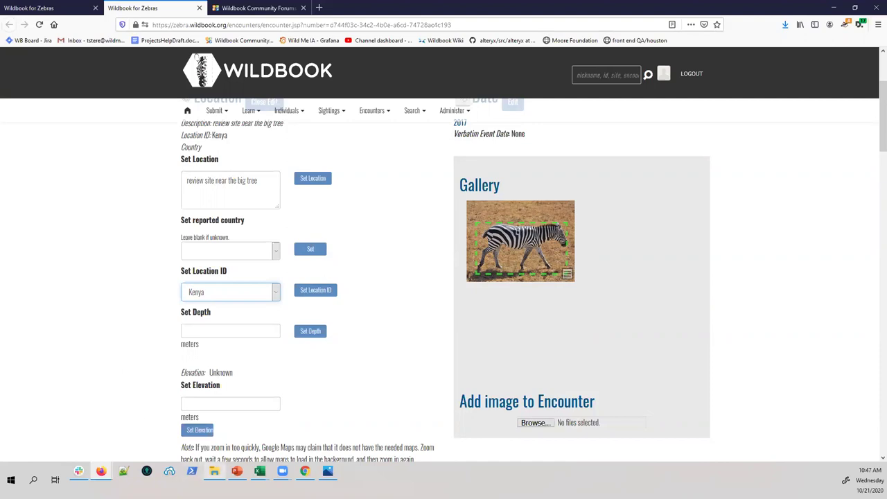
- Switch to individual_catalog_import_with_data.xlsx in Excel and autofit all column widths on the Individual Catalog sheet
left_click(237, 471)
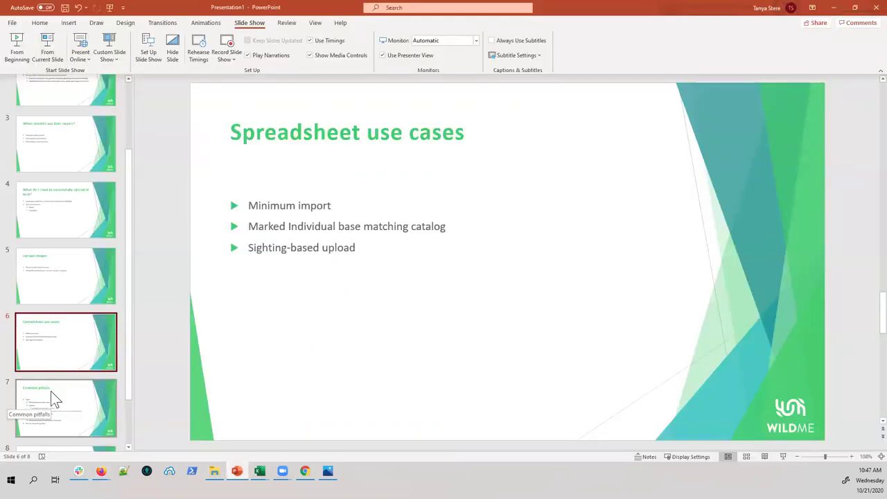
mouse_move(259, 471)
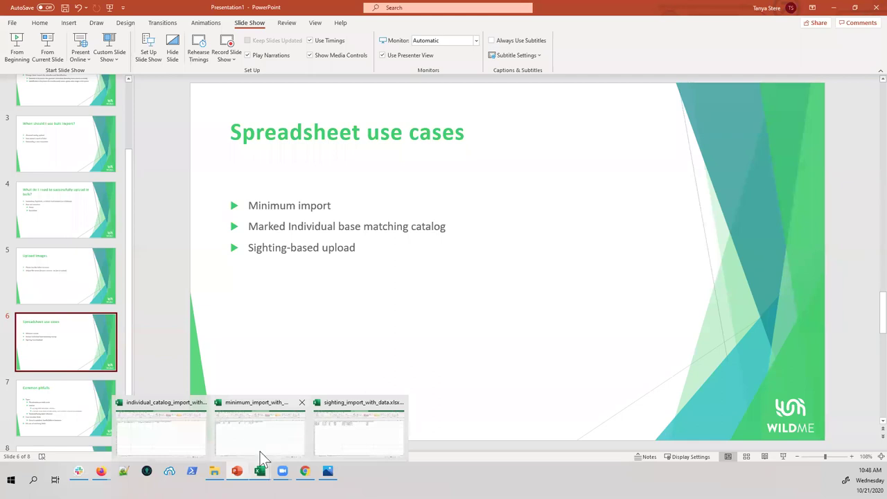
left_click(194, 434)
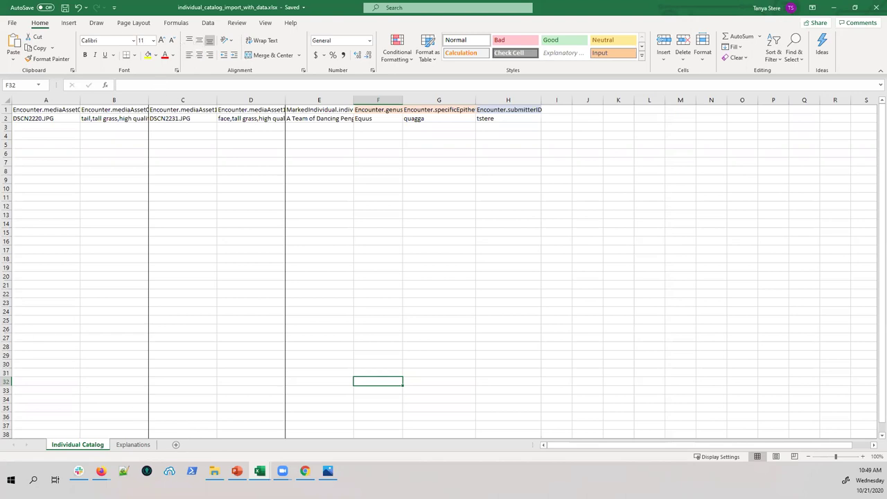
left_click(7, 100)
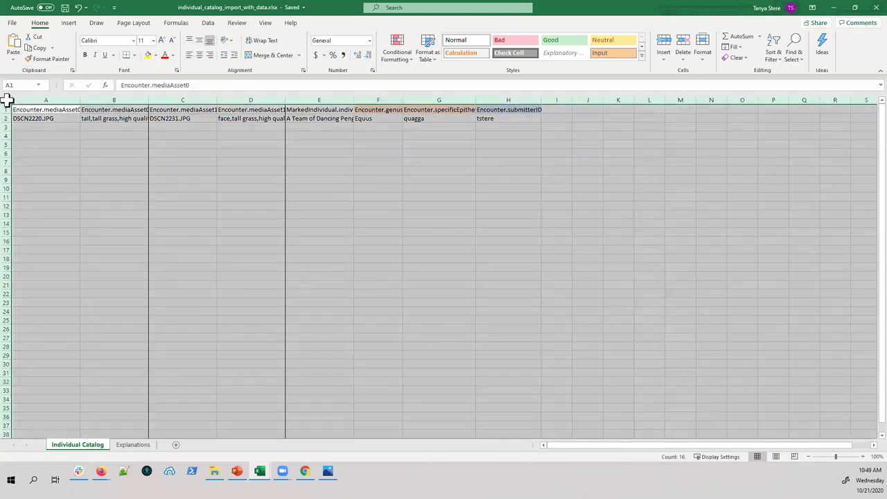
left_click(702, 52)
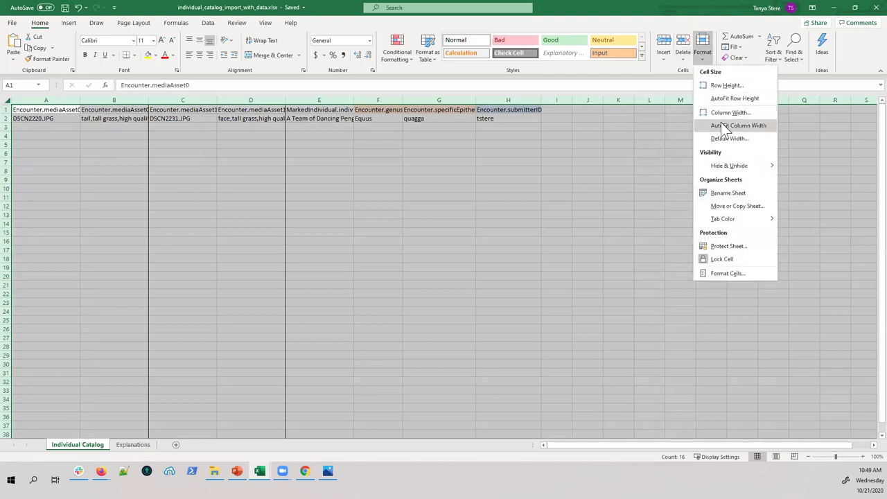
left_click(729, 122)
left_click(598, 205)
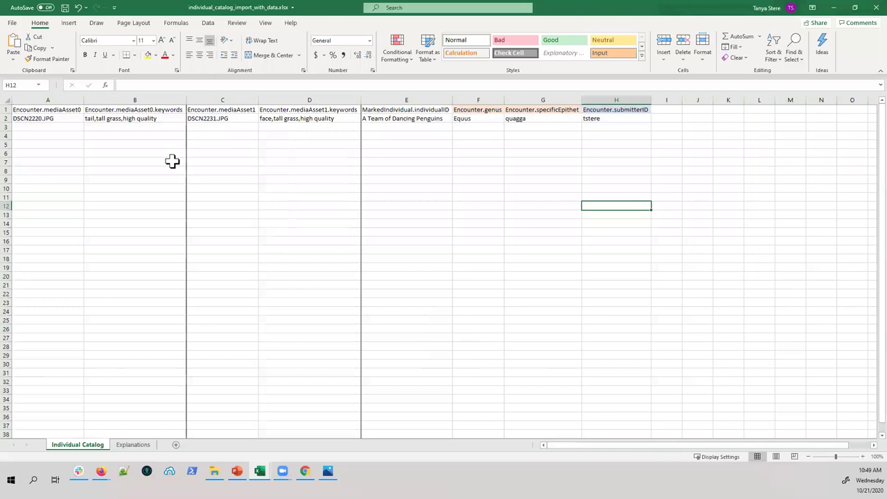
- Examine the media asset, keyword, individual ID, genus and specific epithet columns of the Individual Catalog sheet
left_click(49, 118)
left_click(224, 118)
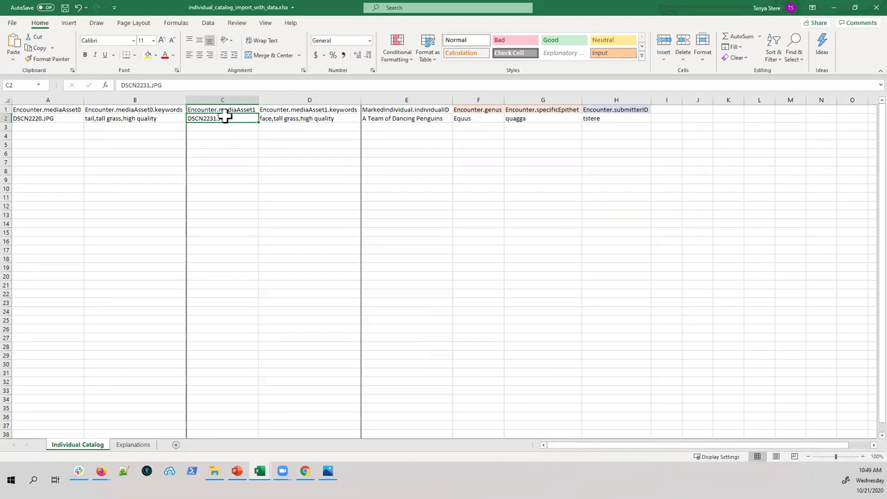
left_click(43, 109)
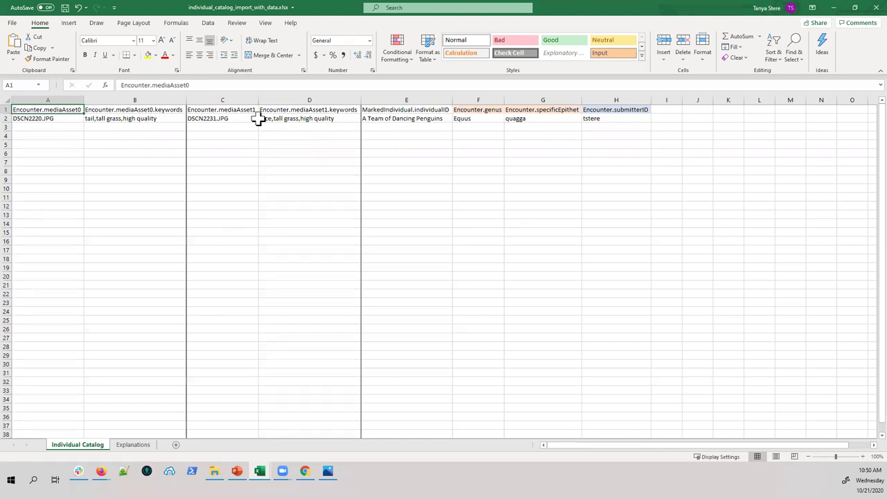
left_click(177, 112)
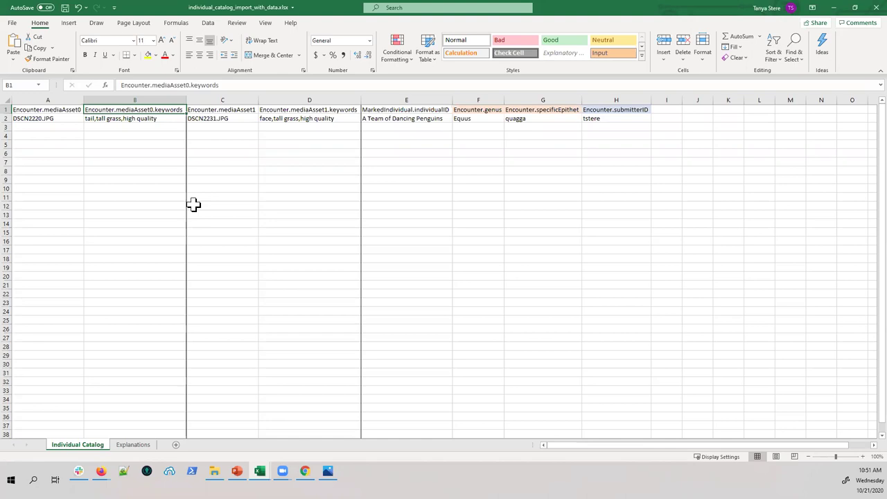
left_click(422, 110)
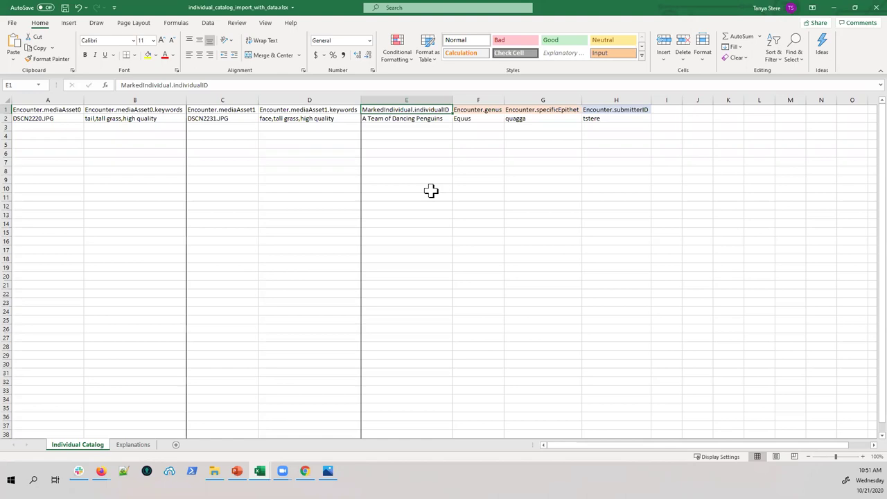
left_click(490, 119)
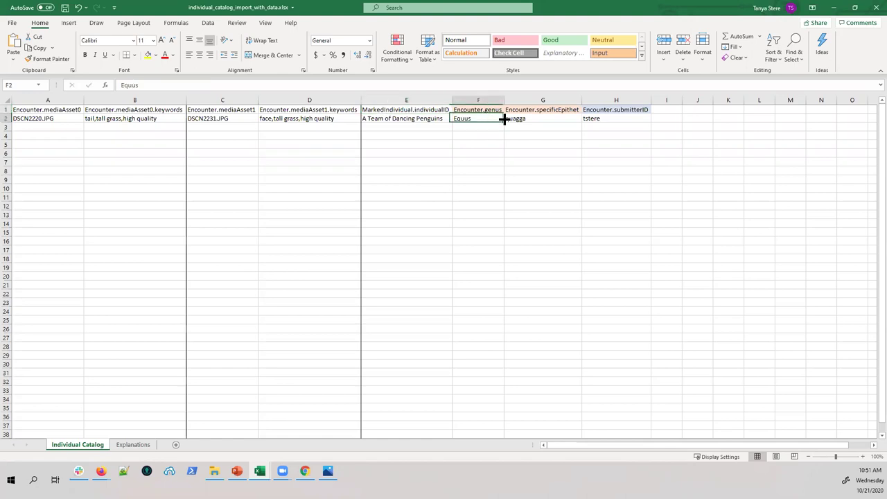
left_click(523, 120)
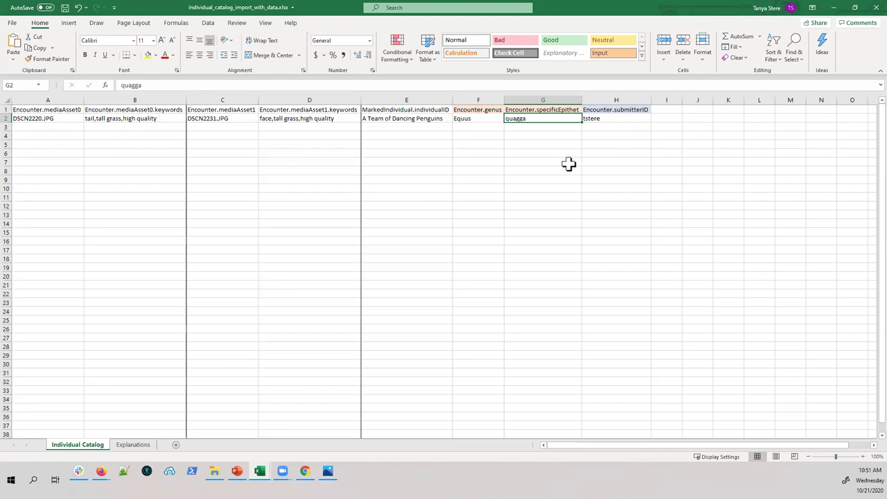
- Change the Encounter.submitterID value in row 2 to admin and save the workbook
key("Right")
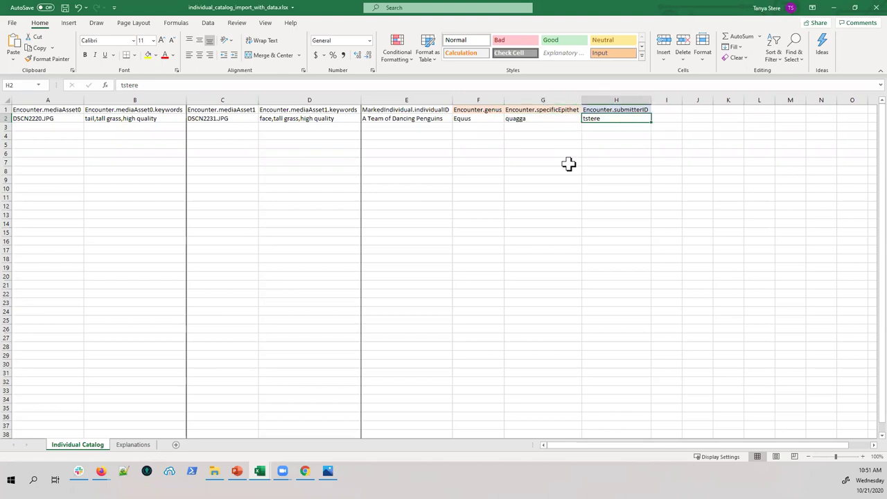
type("admin")
key("ctrl+s")
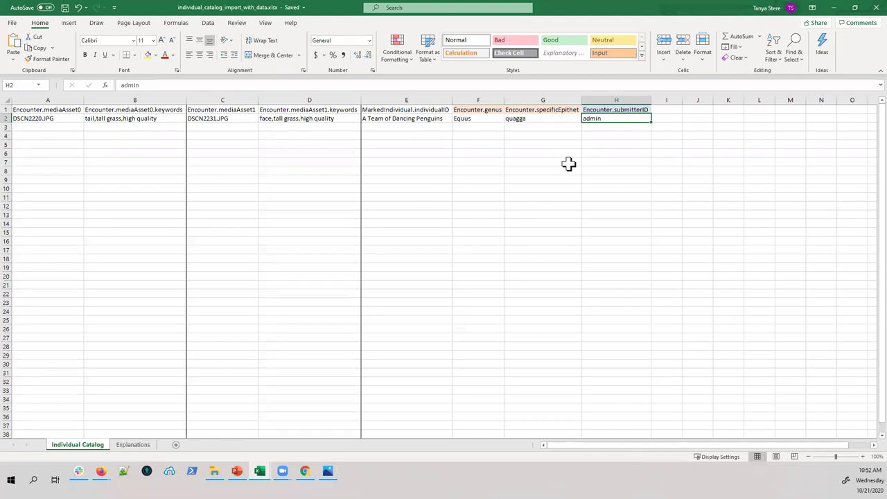
- Switch to the Wildbook for Zebras site in Firefox, open the Bulk Import instructions and read the Wildbook Standard Format section
mouse_move(101, 470)
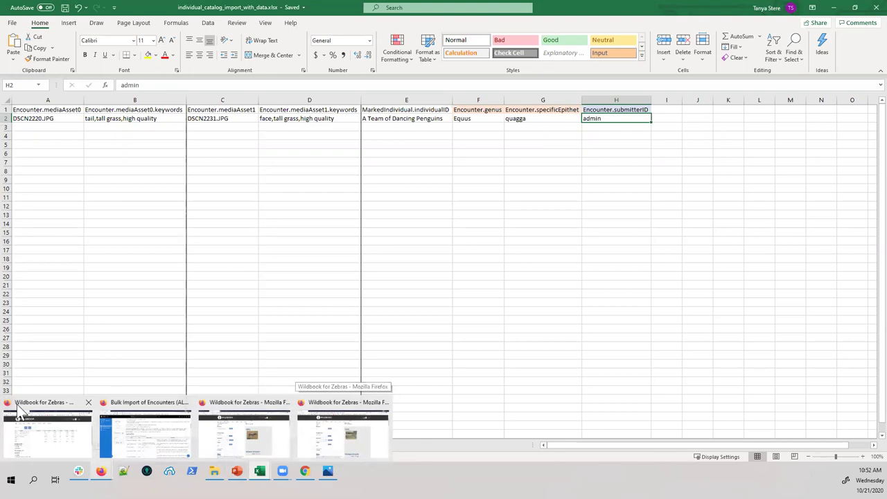
left_click(127, 422)
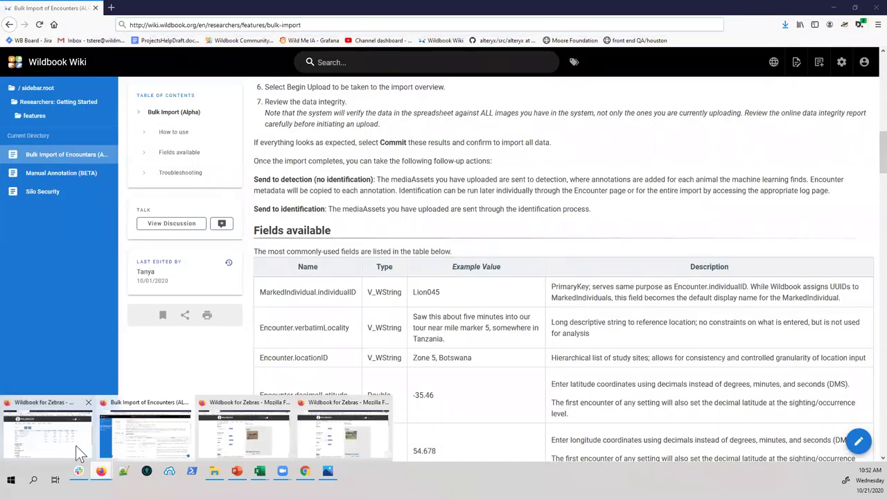
left_click(241, 427)
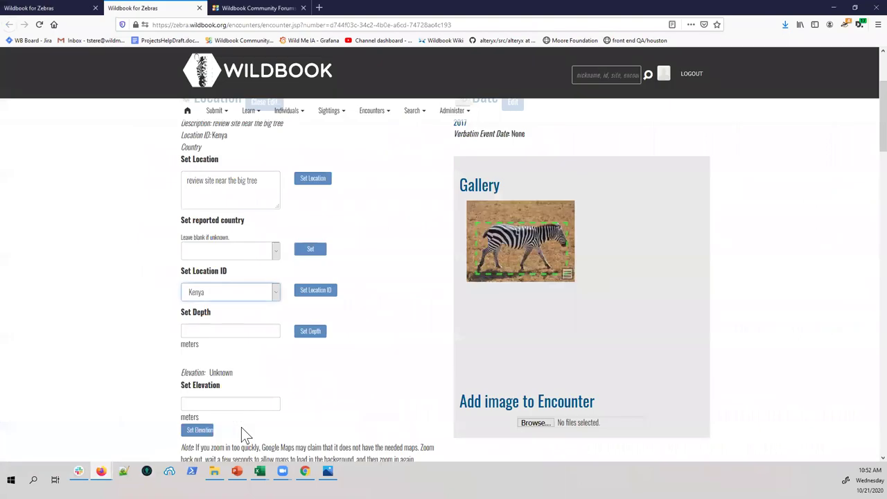
left_click(62, 8)
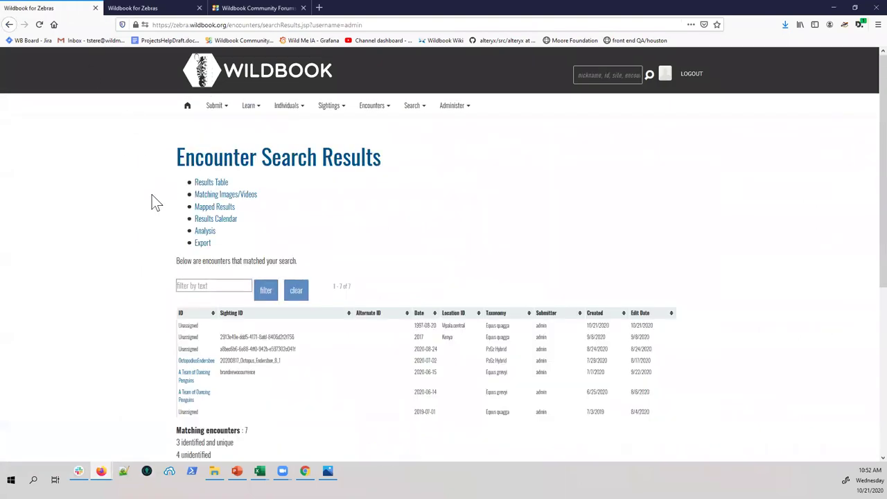
mouse_move(215, 107)
left_click(223, 142)
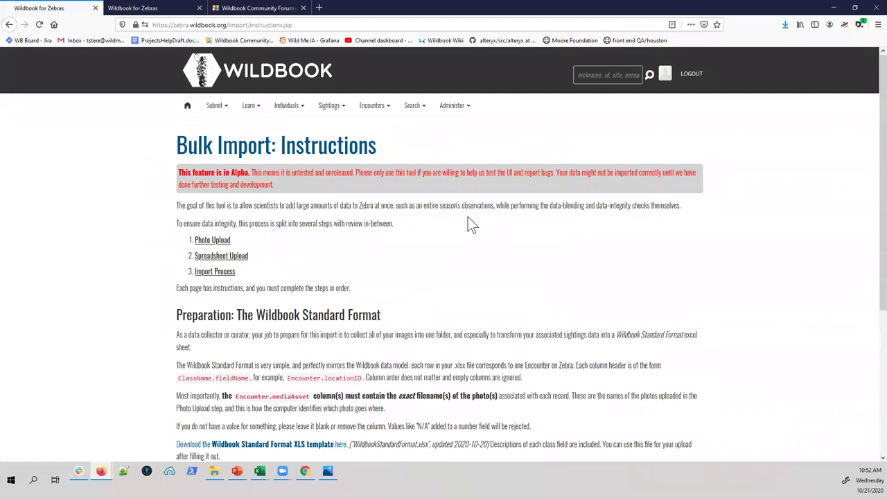
scroll(461, 249, "down", 3)
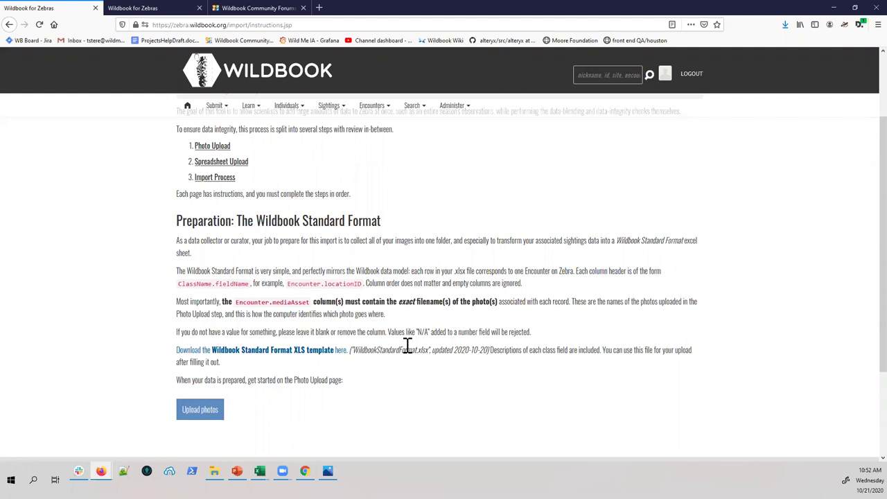
- Switch to sighting_import_with_data.xlsx and examine the occurrence ID and group behavior on the Single Animal Per Picture sheet, consulting the training photos folder
mouse_move(259, 471)
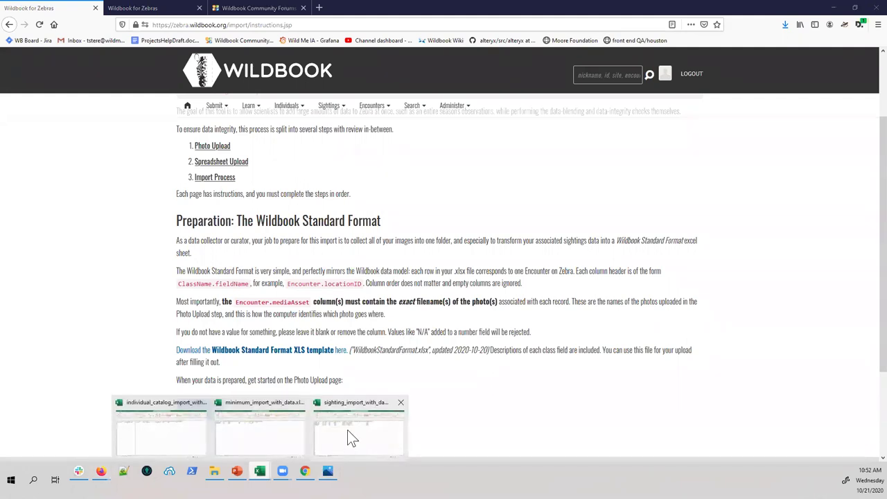
left_click(347, 430)
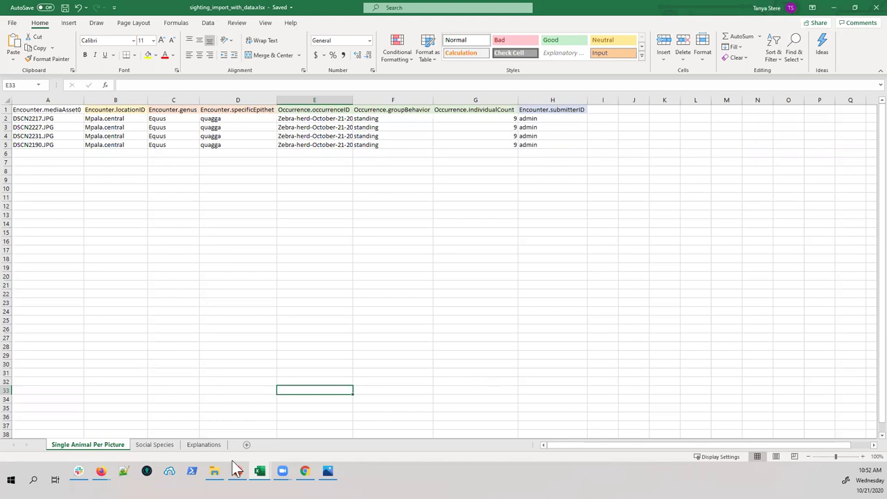
left_click(214, 471)
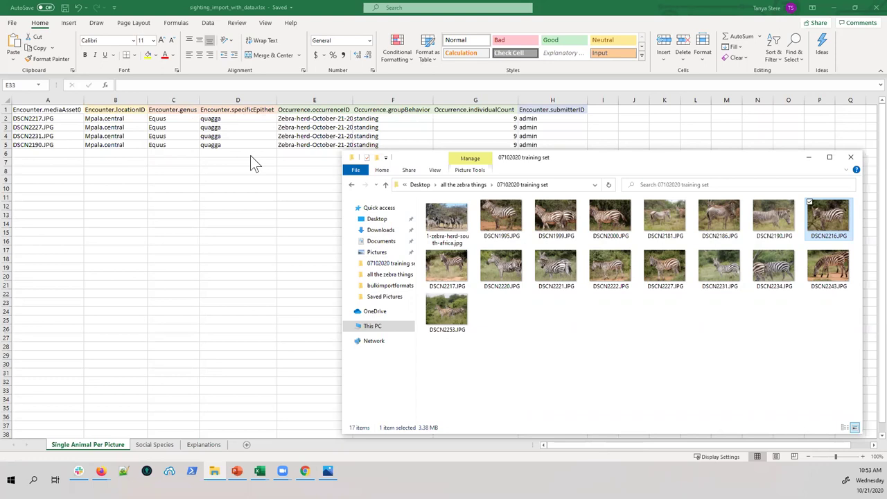
left_click(332, 101)
left_click(327, 110)
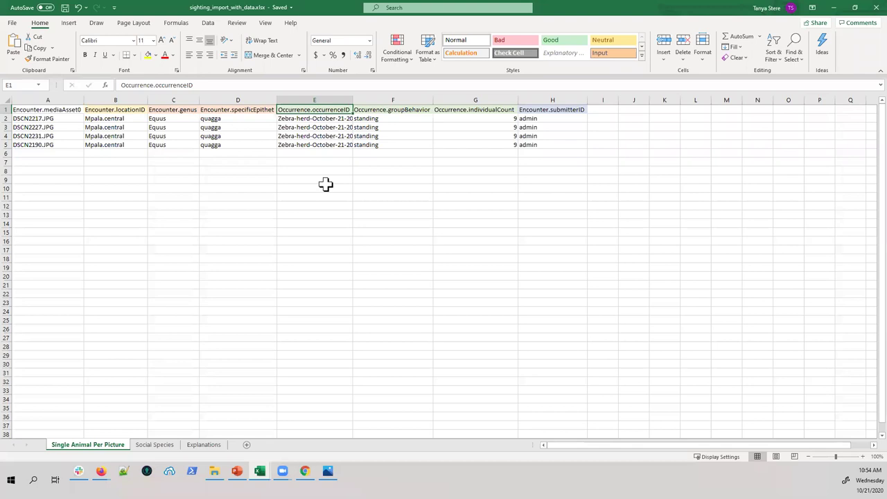
key("Down")
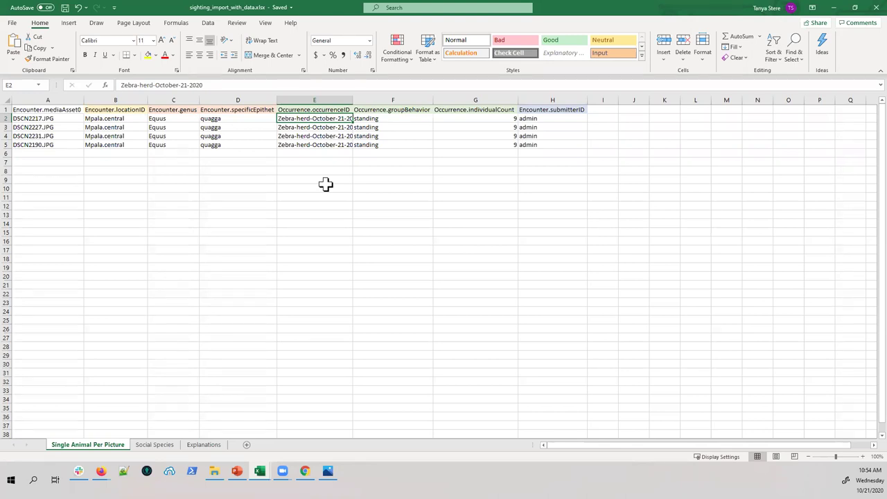
key("Right")
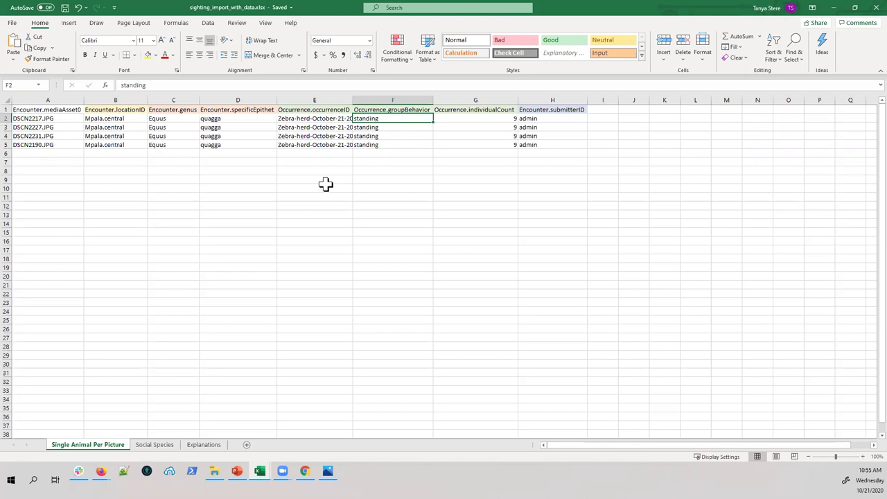
- Show the Social Species sheet, view its referenced photo 1-zebra-herd-south-africa.jpg from the training set folder, and close the photo
left_click(155, 444)
left_click(214, 471)
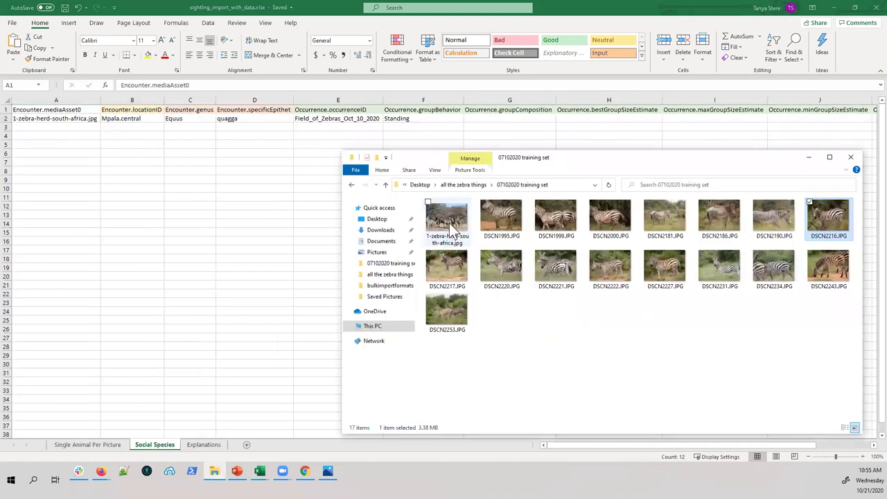
left_click(449, 223)
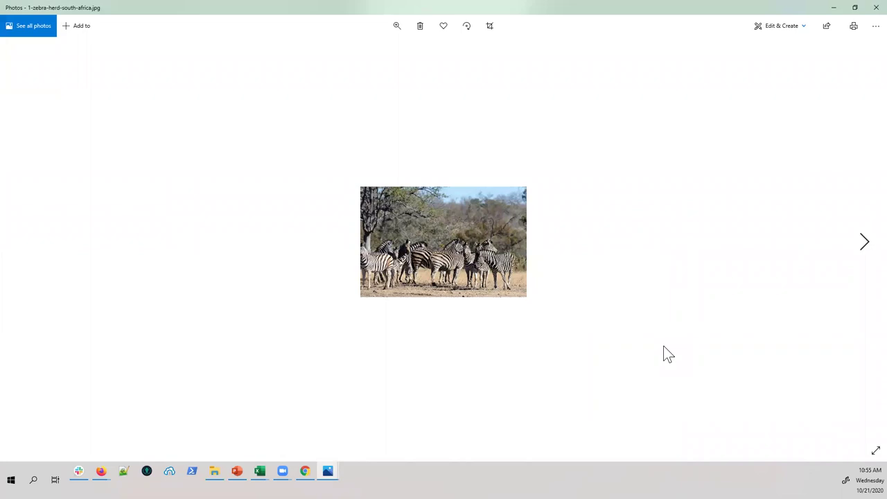
left_click(860, 9)
key("alt+F4")
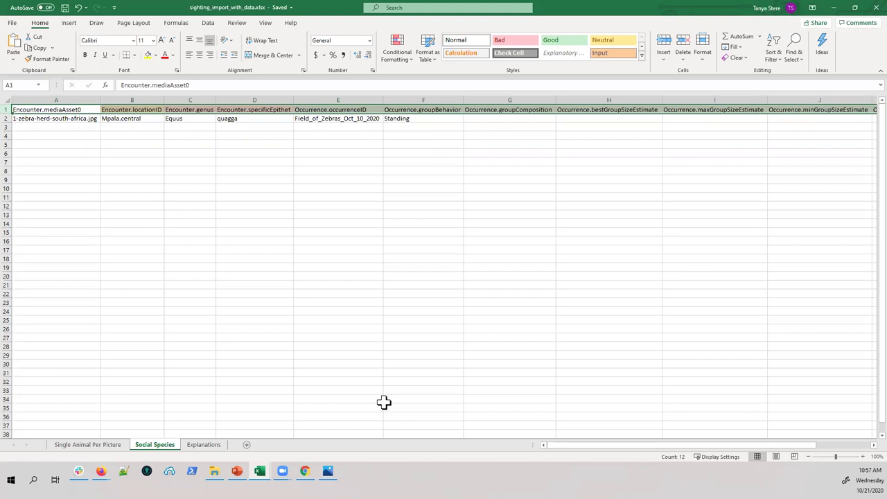
- Switch to the PowerPoint presentation and show the Common pitfalls slide
mouse_move(237, 470)
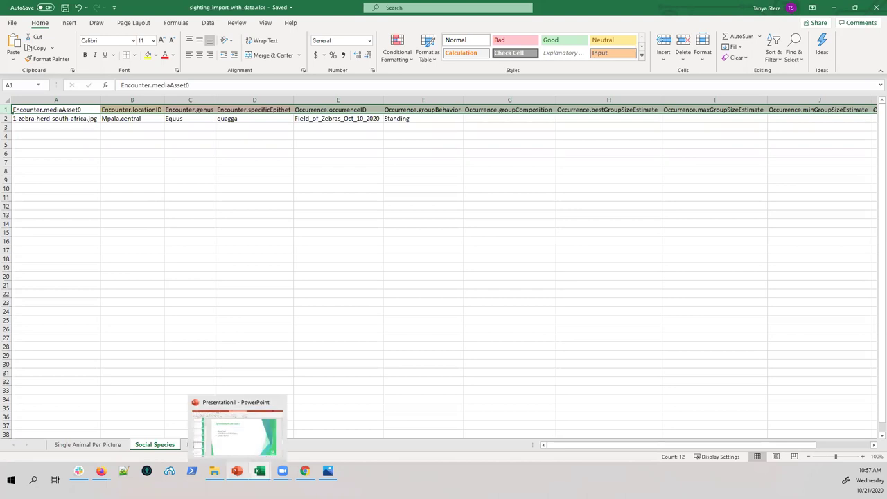
left_click(237, 433)
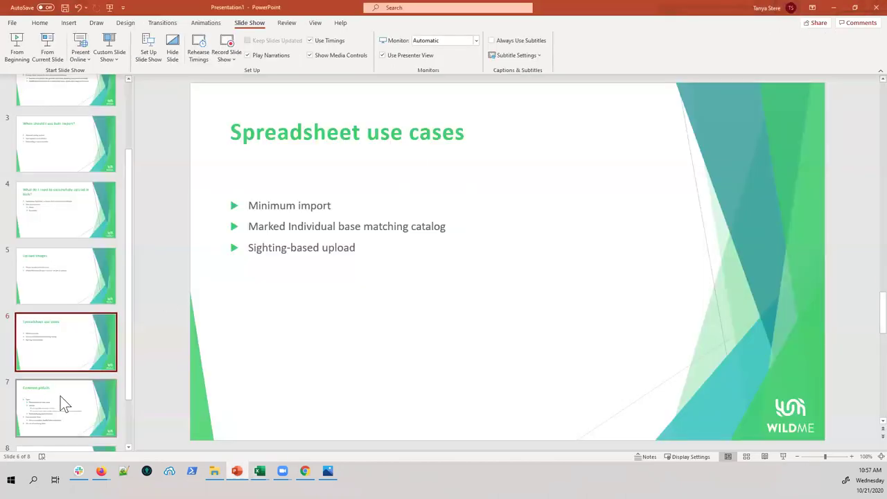
left_click(60, 395)
scroll(541, 391, "down", 1)
scroll(541, 392, "up", 1)
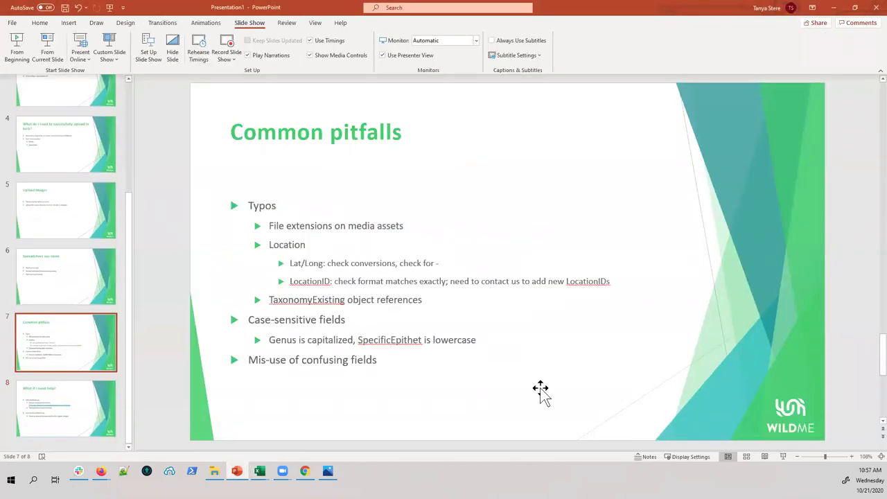